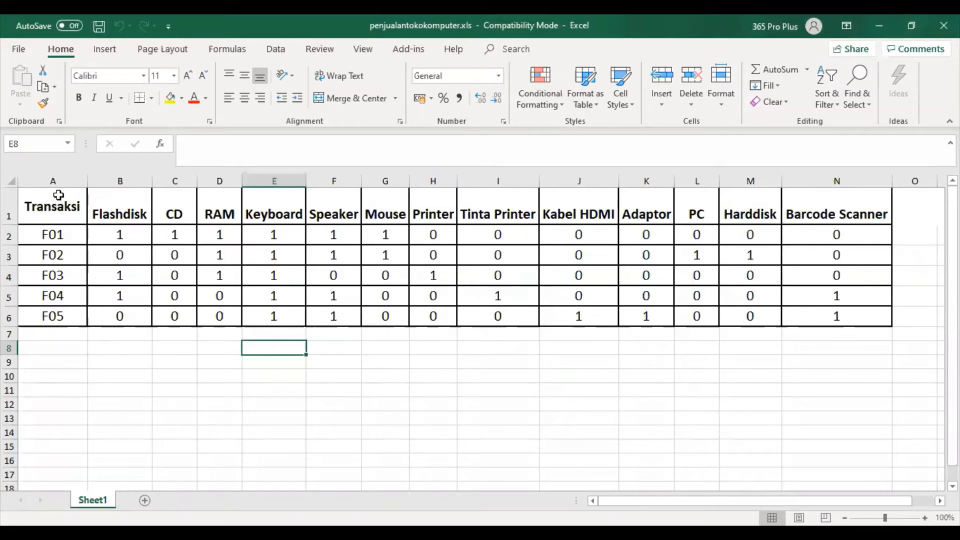
Step: Examine the sales table's full range, its header row of item names and the transaction codes in column A
{"action": "left_click_drag", "start_coordinate": [52, 199], "coordinate": [845, 310]}
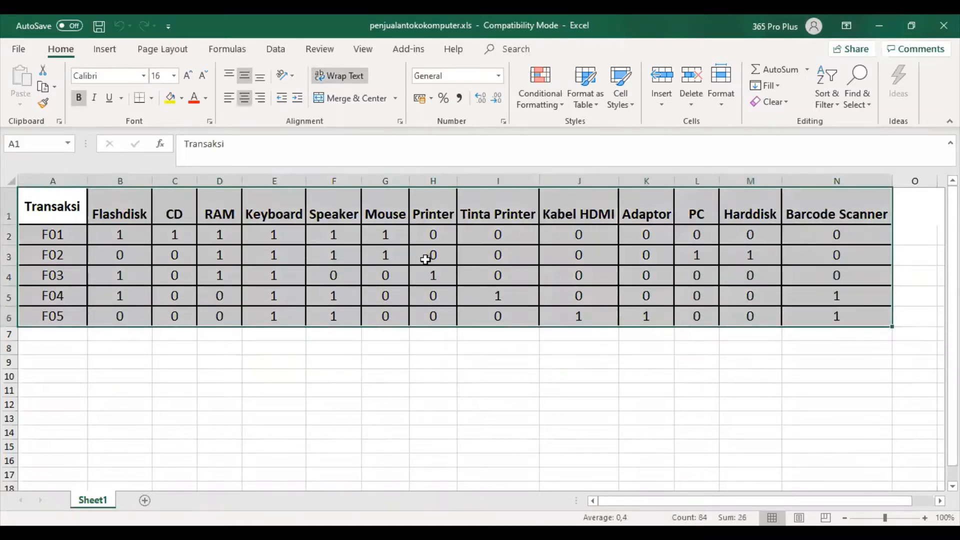
{"action": "left_click", "coordinate": [429, 257]}
{"action": "left_click_drag", "start_coordinate": [51, 208], "coordinate": [876, 322]}
{"action": "left_click", "coordinate": [52, 215]}
{"action": "left_click_drag", "start_coordinate": [52, 215], "coordinate": [874, 209]}
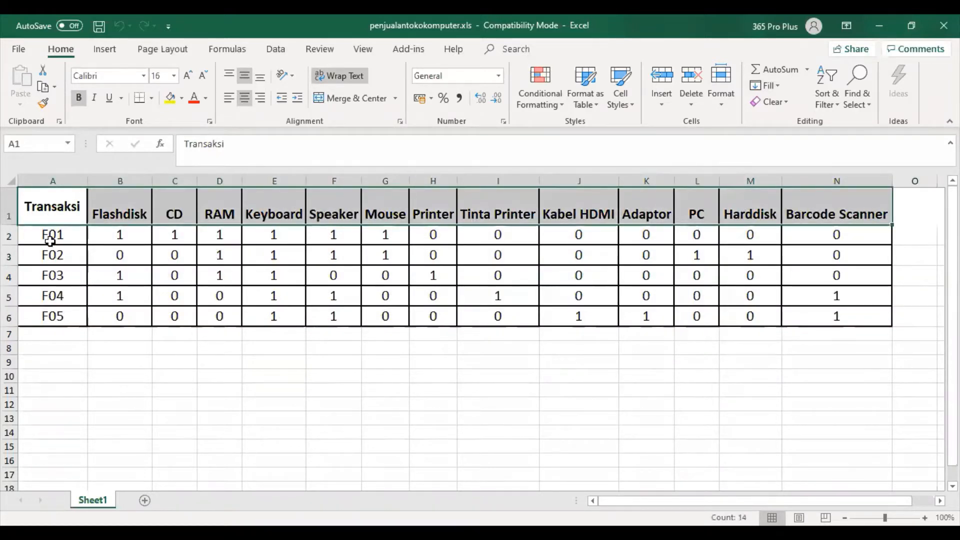
{"action": "left_click_drag", "start_coordinate": [50, 239], "coordinate": [90, 317]}
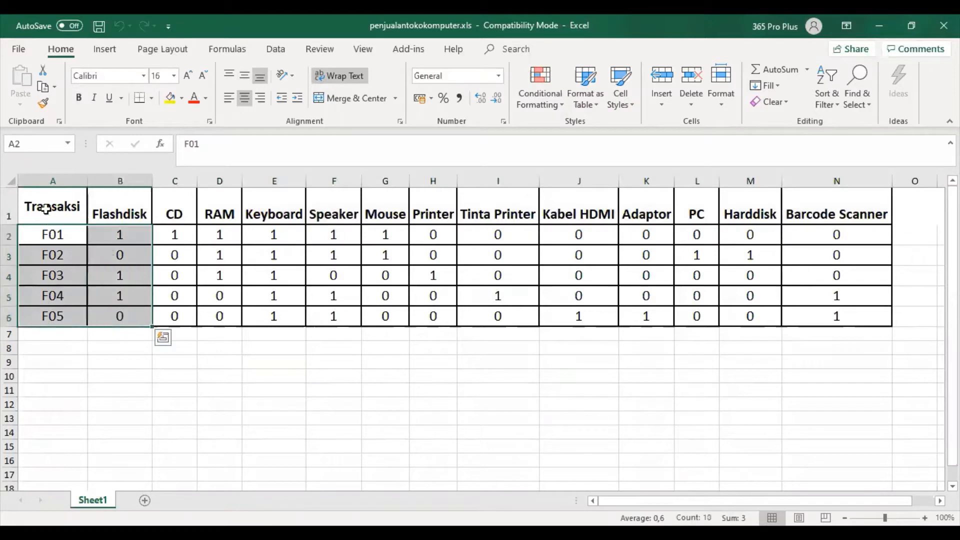
{"action": "left_click_drag", "start_coordinate": [45, 205], "coordinate": [883, 329]}
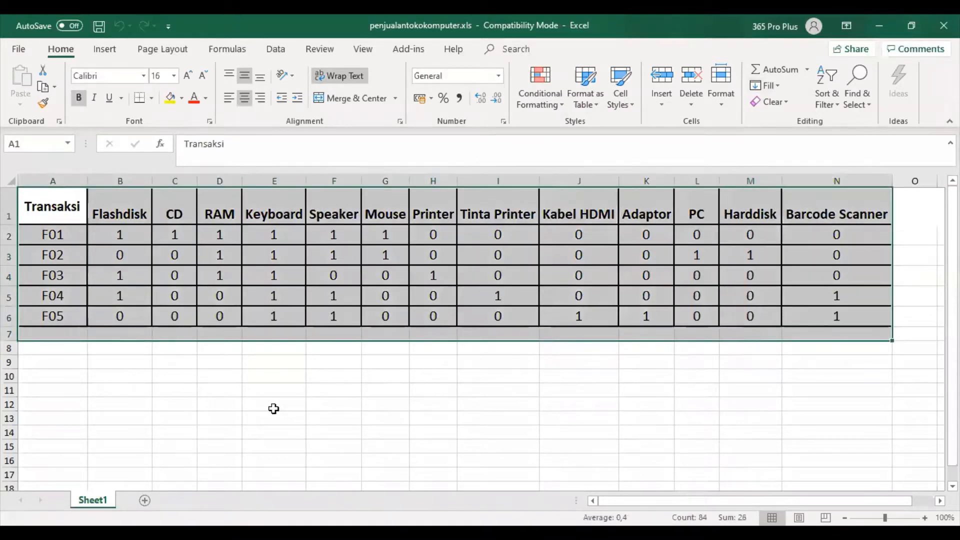
{"action": "left_click", "coordinate": [273, 406]}
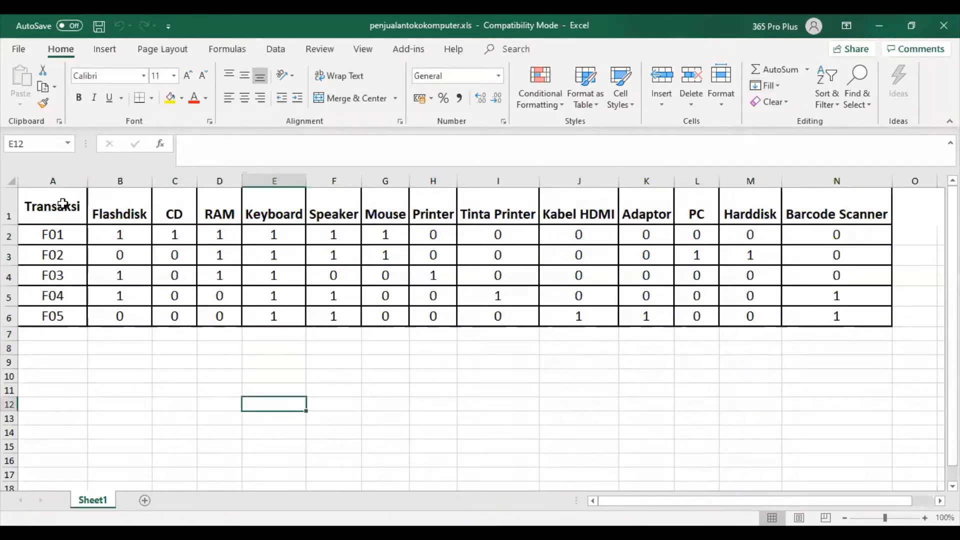
Step: Examine the transaction codes F01 to F05 and how the Flashdisk column marks purchases with 1 or 0
{"action": "left_click", "coordinate": [54, 235]}
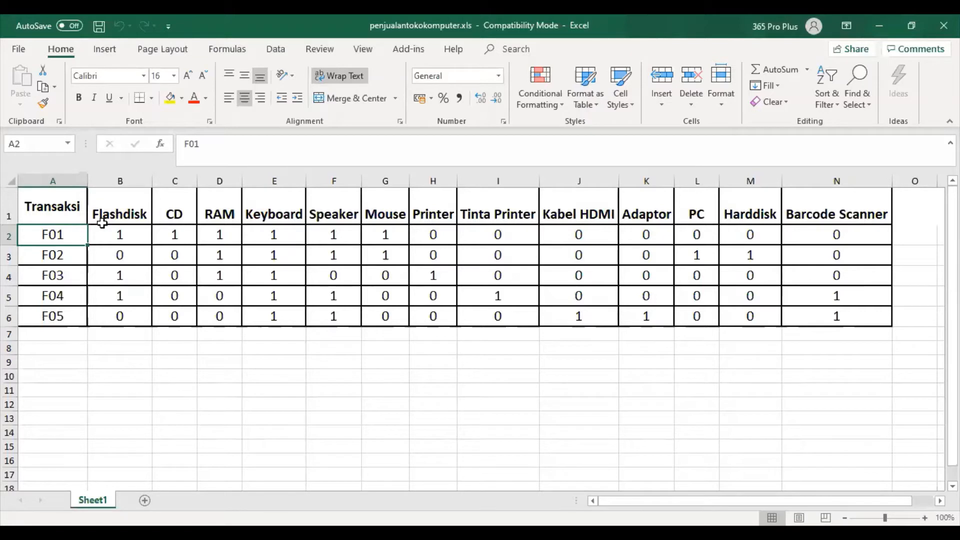
{"action": "left_click", "coordinate": [52, 274]}
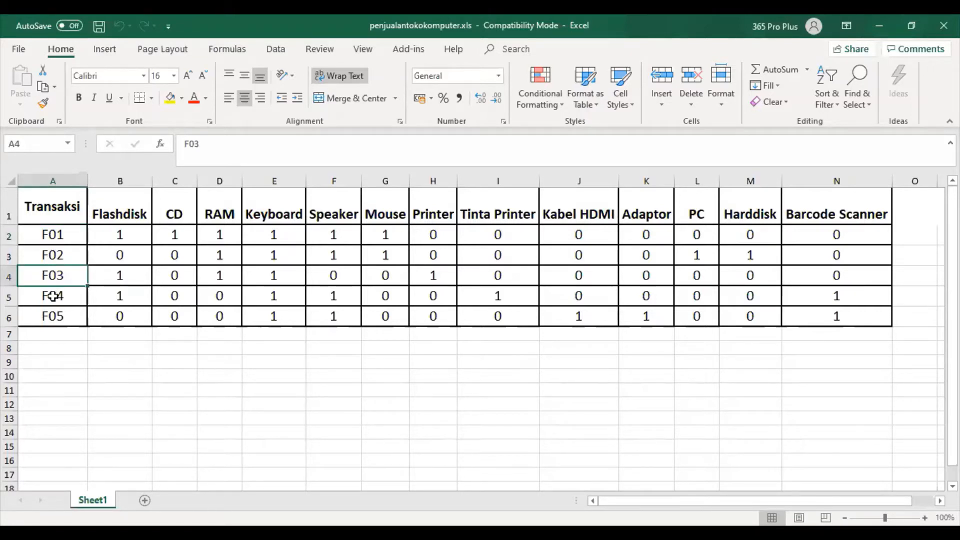
{"action": "left_click", "coordinate": [52, 316]}
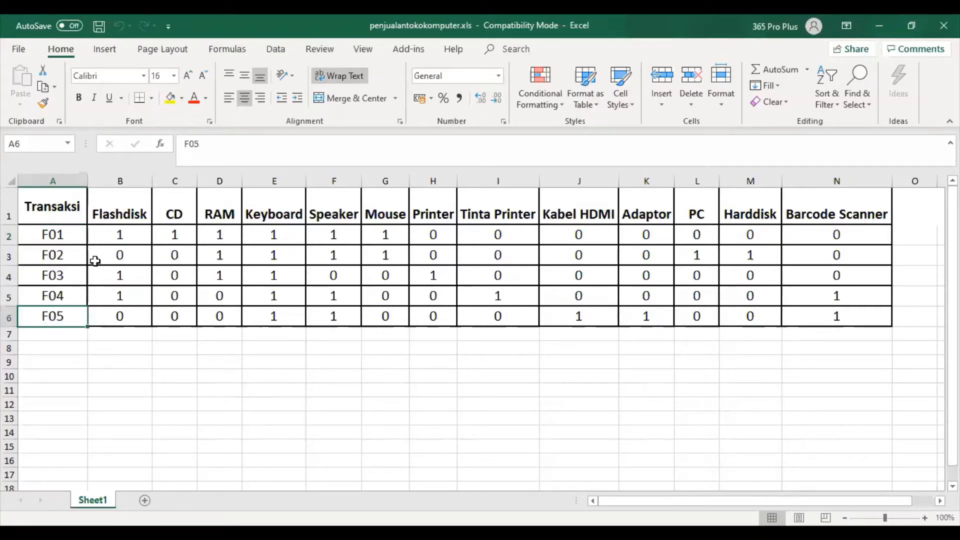
{"action": "left_click", "coordinate": [128, 226]}
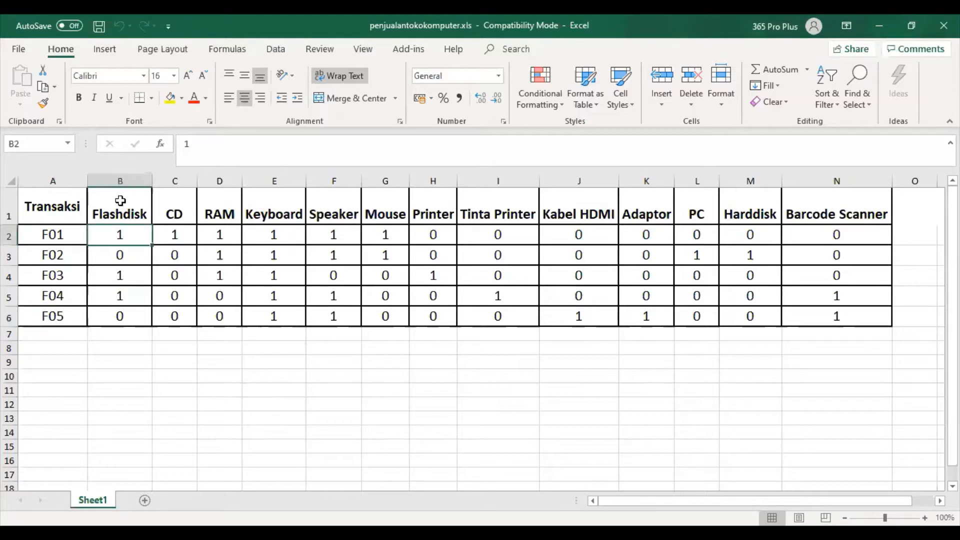
{"action": "left_click", "coordinate": [120, 200]}
{"action": "left_click", "coordinate": [114, 235]}
{"action": "left_click", "coordinate": [115, 253]}
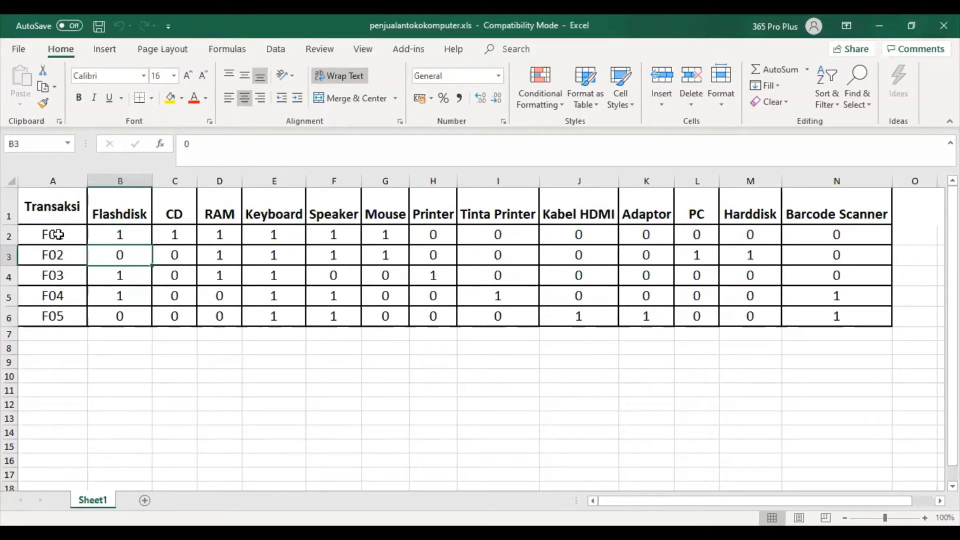
{"action": "left_click", "coordinate": [58, 234]}
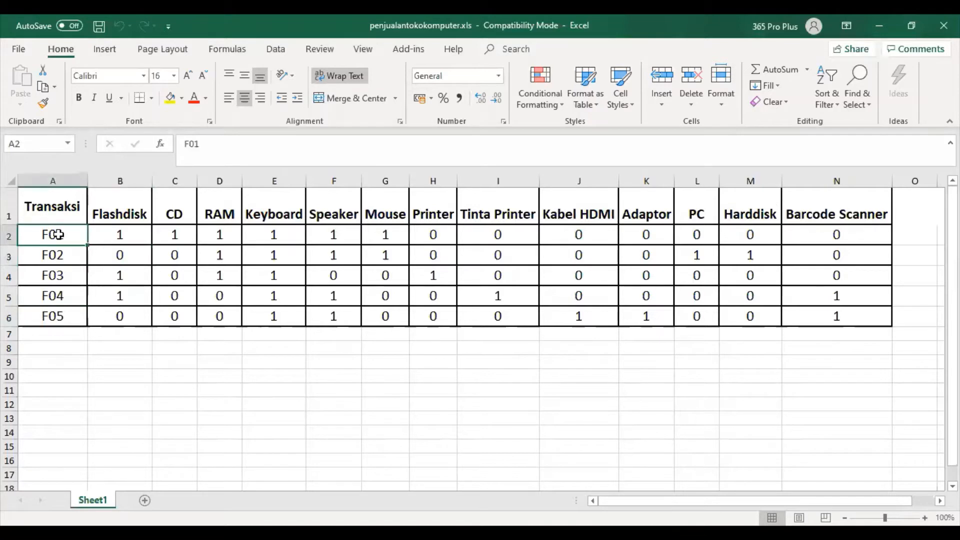
{"action": "left_click", "coordinate": [129, 230]}
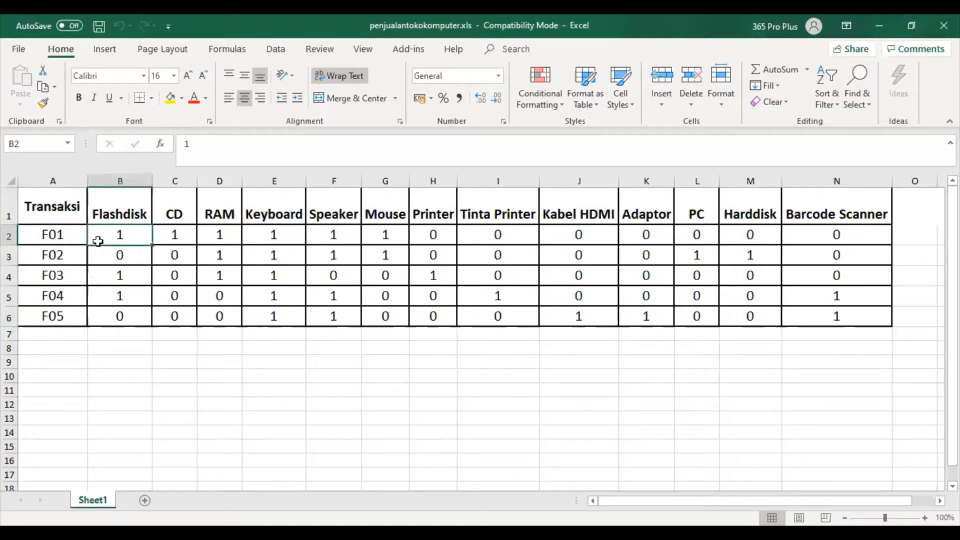
{"action": "left_click", "coordinate": [28, 256]}
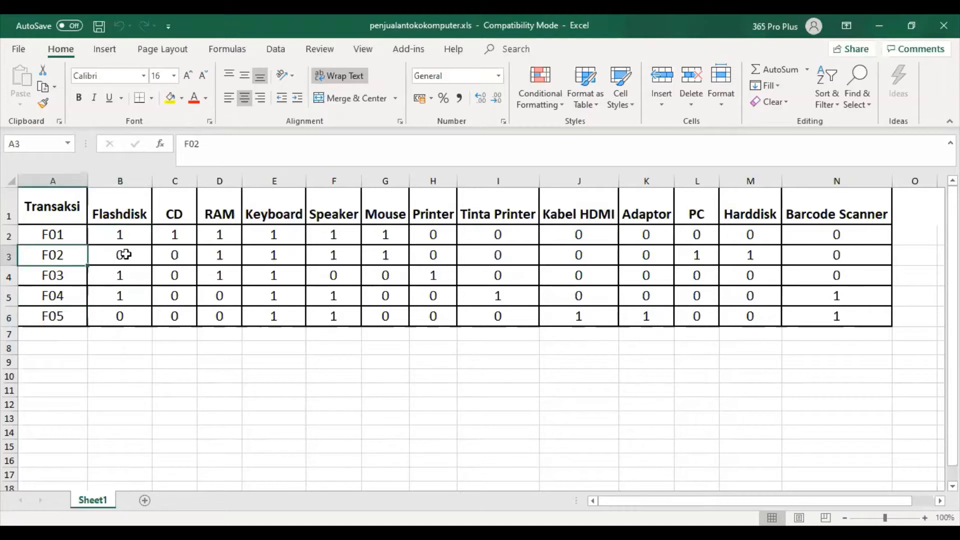
{"action": "left_click", "coordinate": [124, 255]}
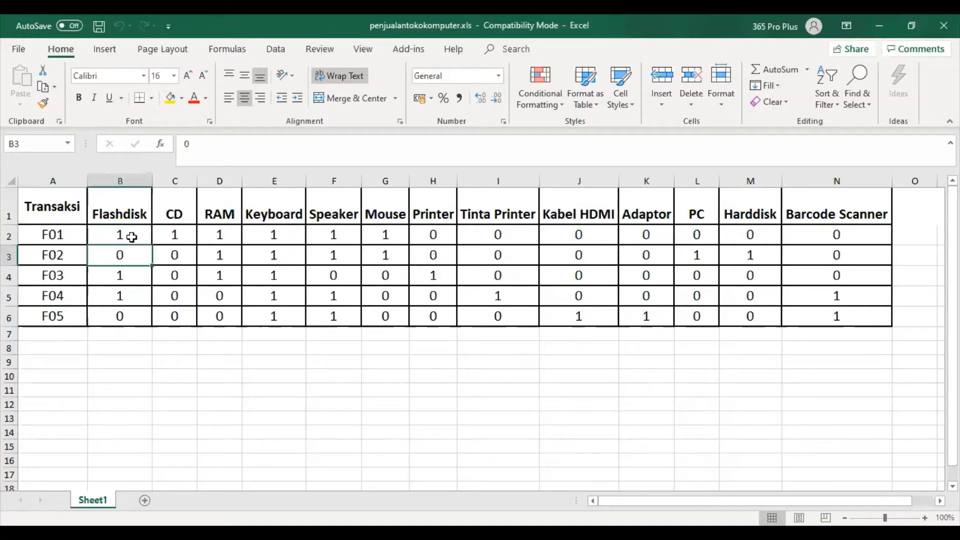
{"action": "key", "text": "Up"}
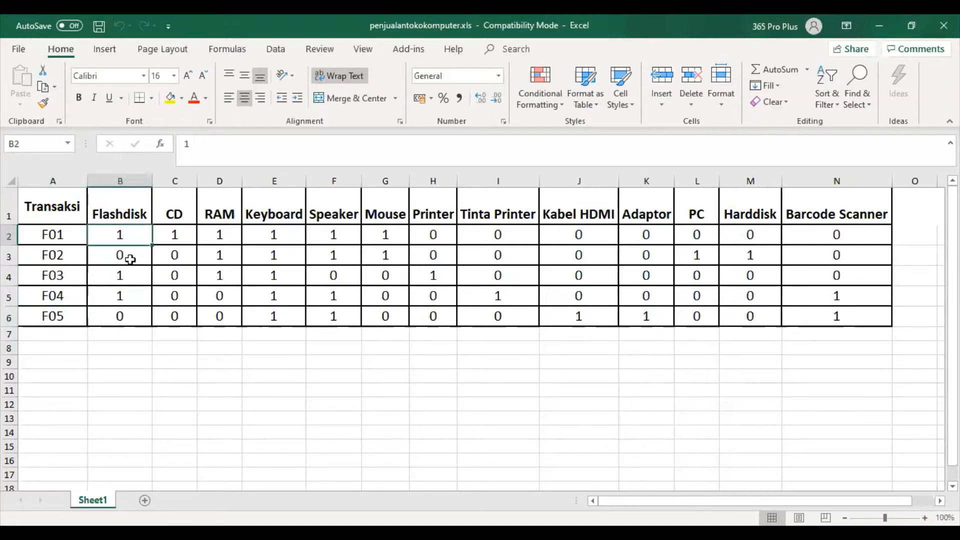
{"action": "left_click", "coordinate": [130, 259]}
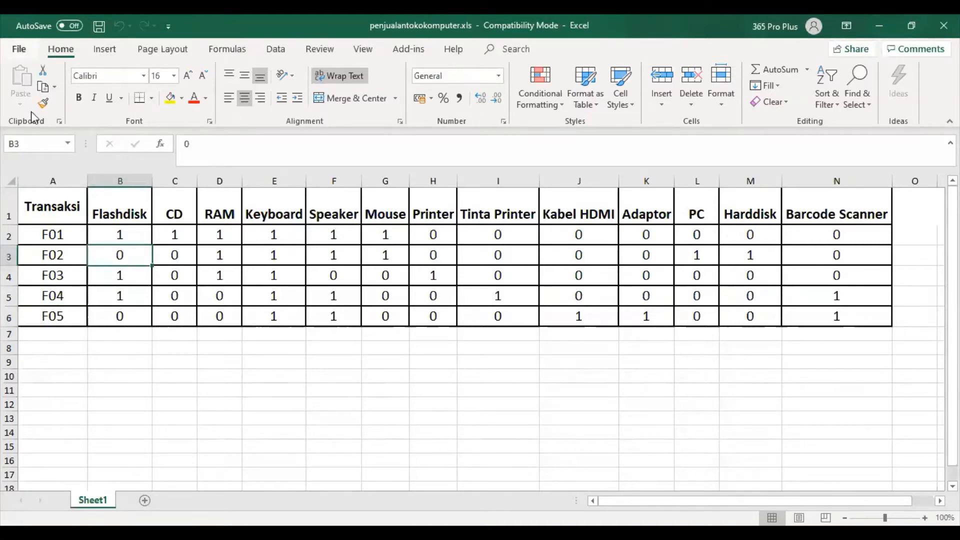
Step: Check the file formats offered for saving the workbook, and return to the sheet without saving
{"action": "key", "text": "alt+f"}
{"action": "left_click", "coordinate": [61, 239]}
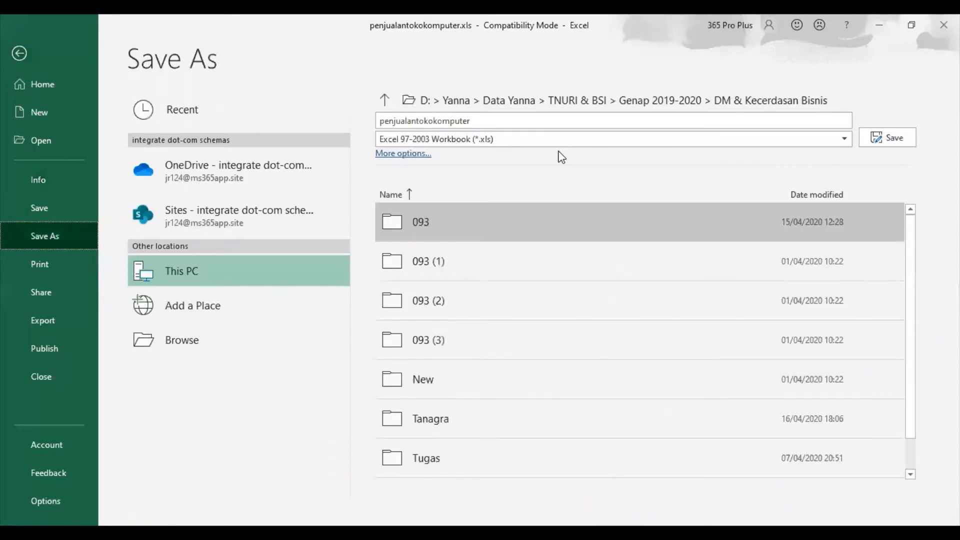
{"action": "left_click", "coordinate": [556, 142]}
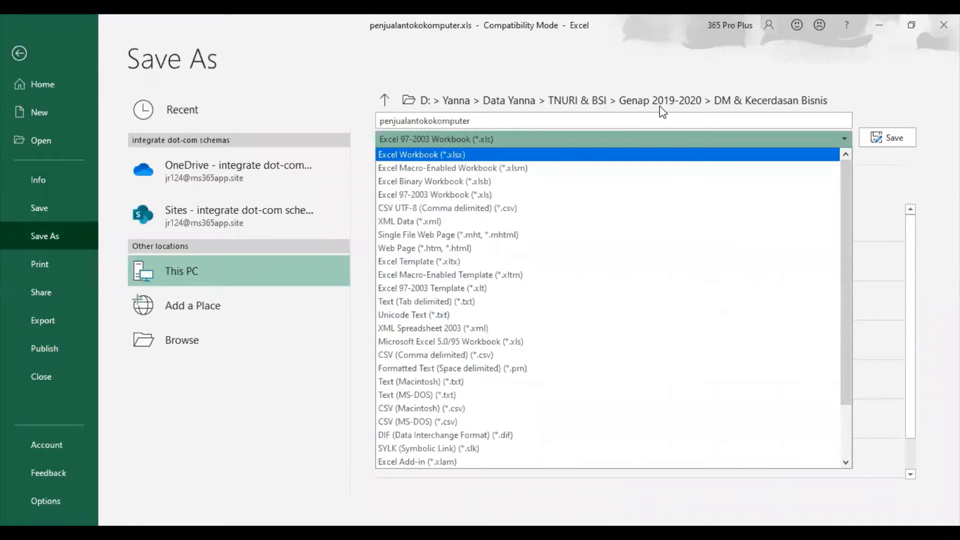
{"action": "left_click", "coordinate": [36, 48]}
{"action": "left_click", "coordinate": [40, 52]}
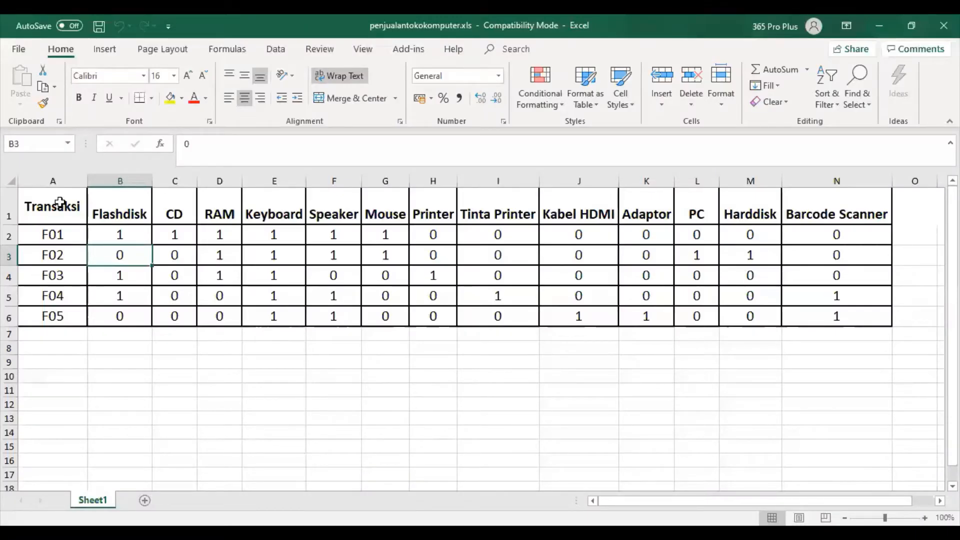
Step: Check the Tanagra add-in in the Excel options and bring up the list of available Excel add-ins
{"action": "left_click", "coordinate": [455, 50]}
{"action": "left_click", "coordinate": [411, 54]}
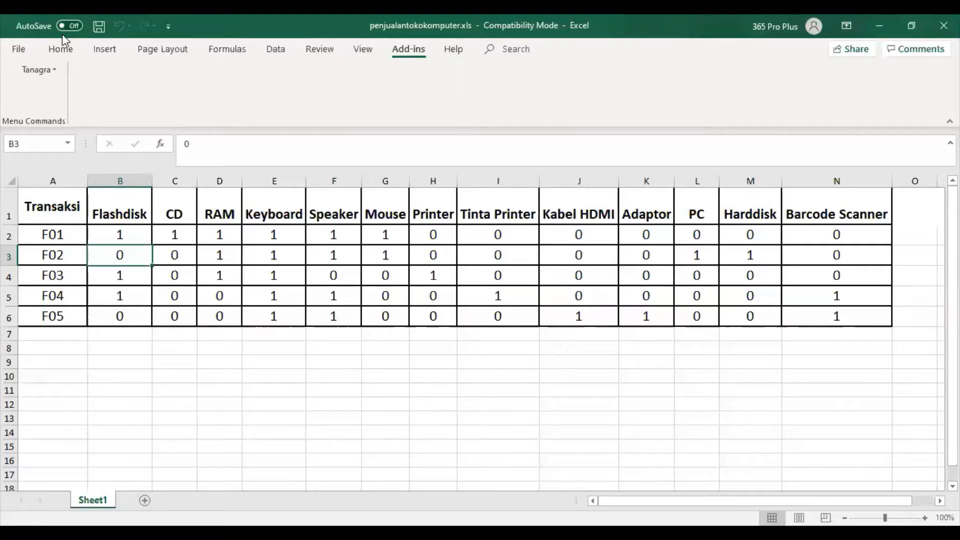
{"action": "left_click", "coordinate": [17, 50]}
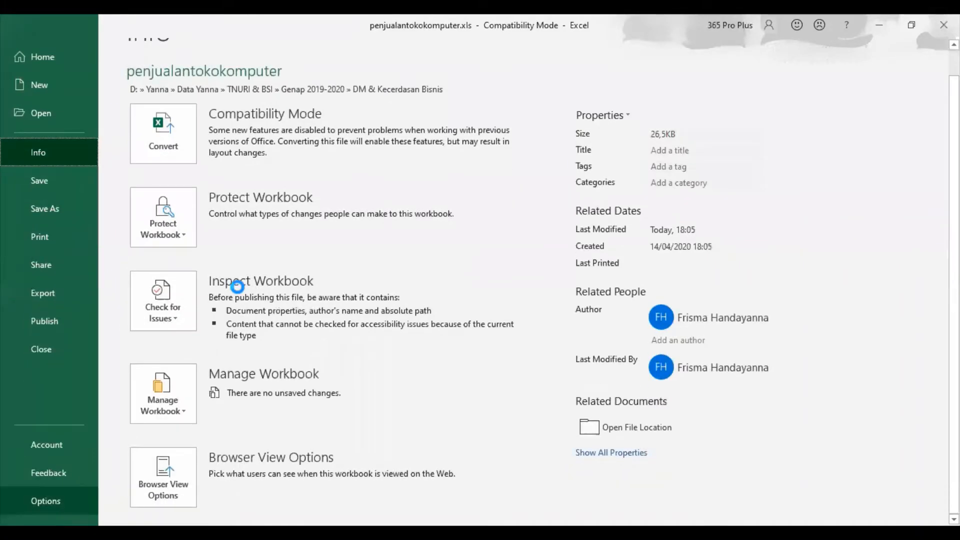
{"action": "key", "text": "Escape"}
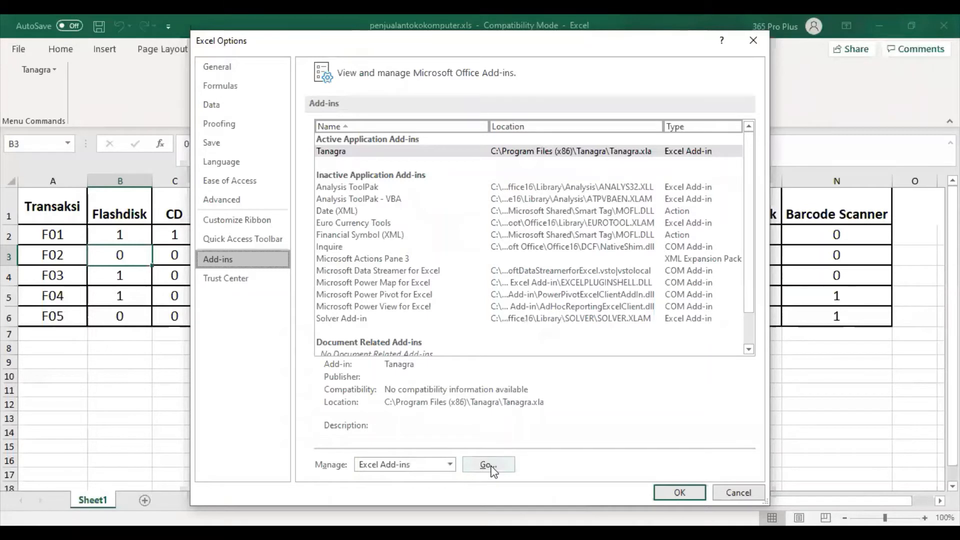
{"action": "left_click", "coordinate": [489, 465]}
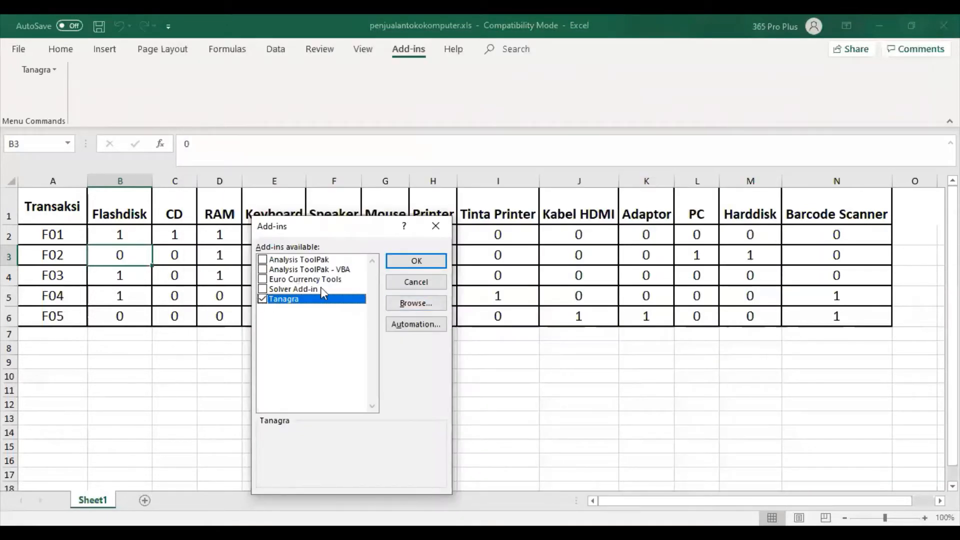
Step: Browse to the Tanagra folder in C:\Program Files (x86) for the add-in file, and close the add-ins list without adding anything
{"action": "left_click", "coordinate": [433, 302]}
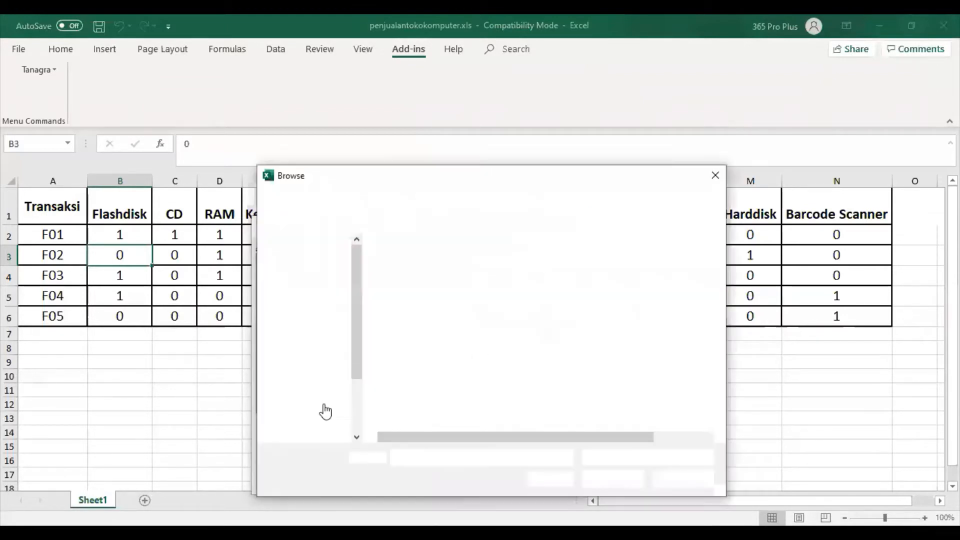
{"action": "left_click", "coordinate": [325, 406]}
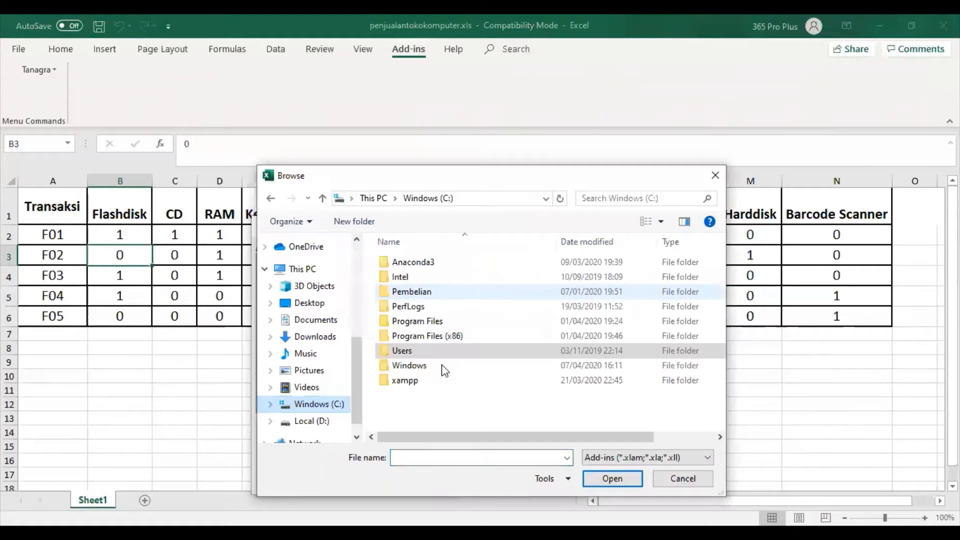
{"action": "double_click", "coordinate": [457, 339]}
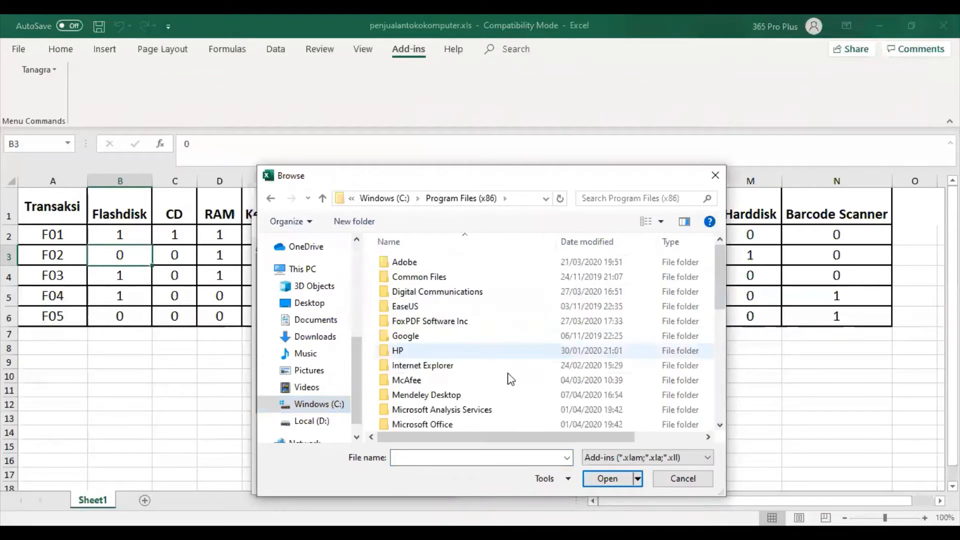
{"action": "scroll", "coordinate": [515, 379], "scroll_direction": "down", "scroll_amount": 2}
{"action": "scroll", "coordinate": [429, 385], "scroll_direction": "down", "scroll_amount": 2}
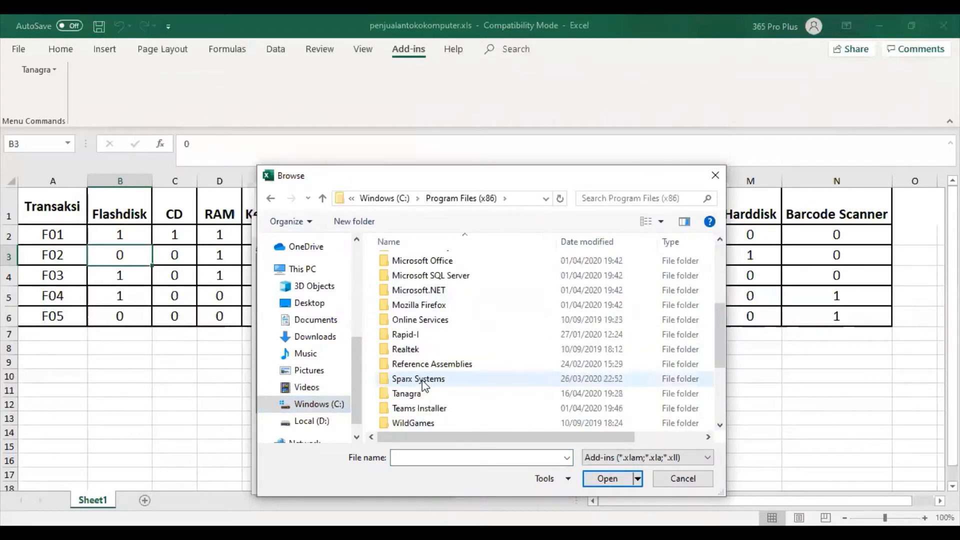
{"action": "double_click", "coordinate": [418, 395]}
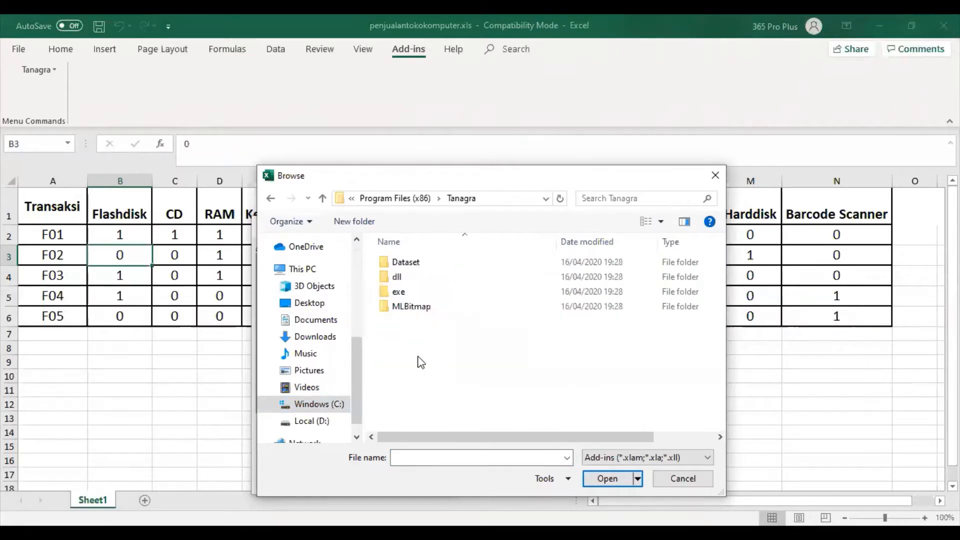
{"action": "left_click", "coordinate": [665, 472]}
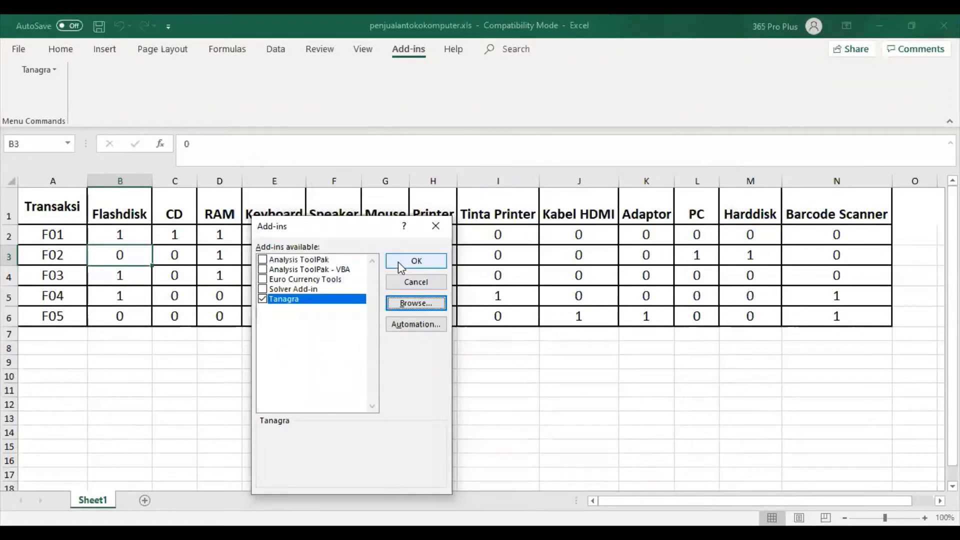
{"action": "left_click", "coordinate": [436, 233]}
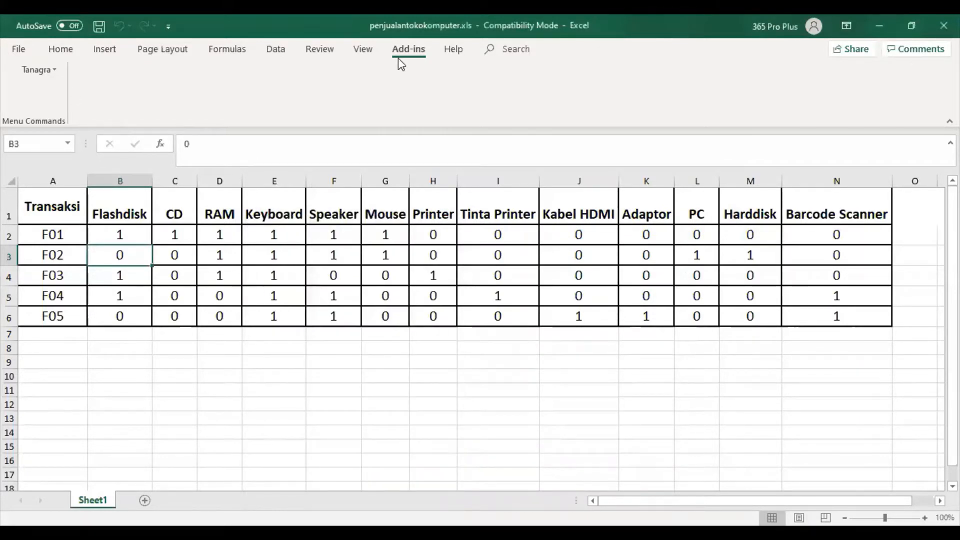
Step: Execute Tanagra on the dataset range Sheet1!$A$1:$N$6, including the attribute names in the first row
{"action": "left_click", "coordinate": [38, 73]}
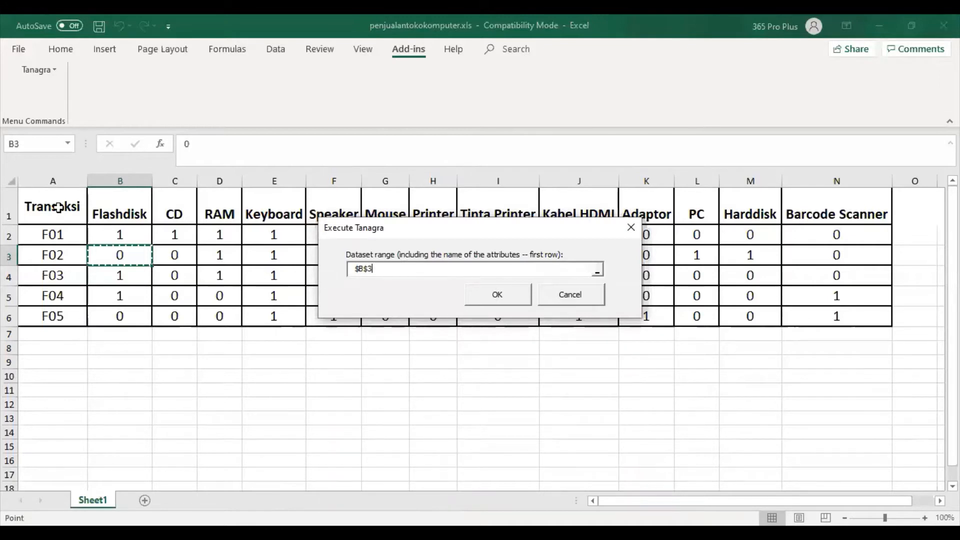
{"action": "left_click_drag", "start_coordinate": [59, 208], "coordinate": [845, 316]}
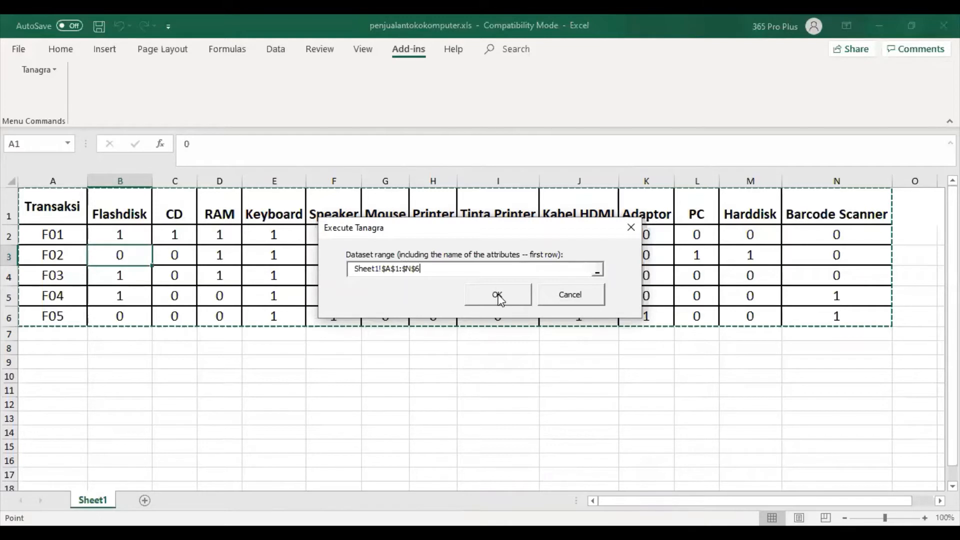
{"action": "left_click", "coordinate": [498, 295]}
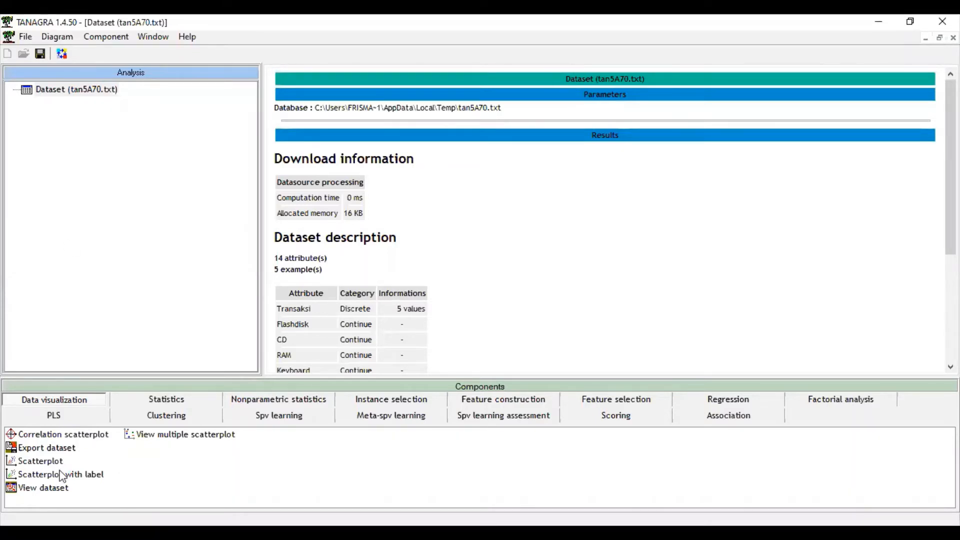
Step: Add a View dataset component to the dataset in the analysis tree, execute it and view its table
{"action": "left_click", "coordinate": [45, 489]}
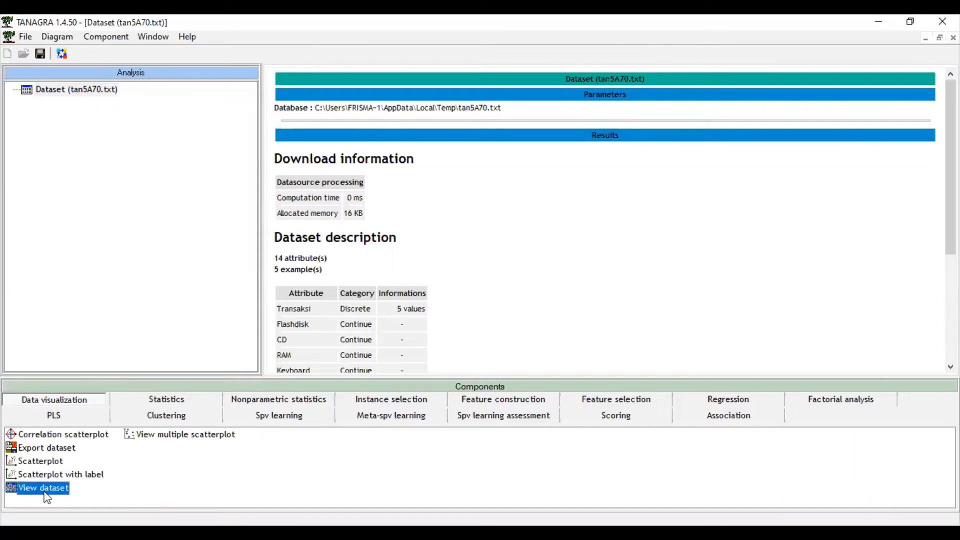
{"action": "left_click_drag", "start_coordinate": [47, 498], "coordinate": [91, 91]}
{"action": "left_click", "coordinate": [77, 109]}
{"action": "right_click", "coordinate": [76, 110]}
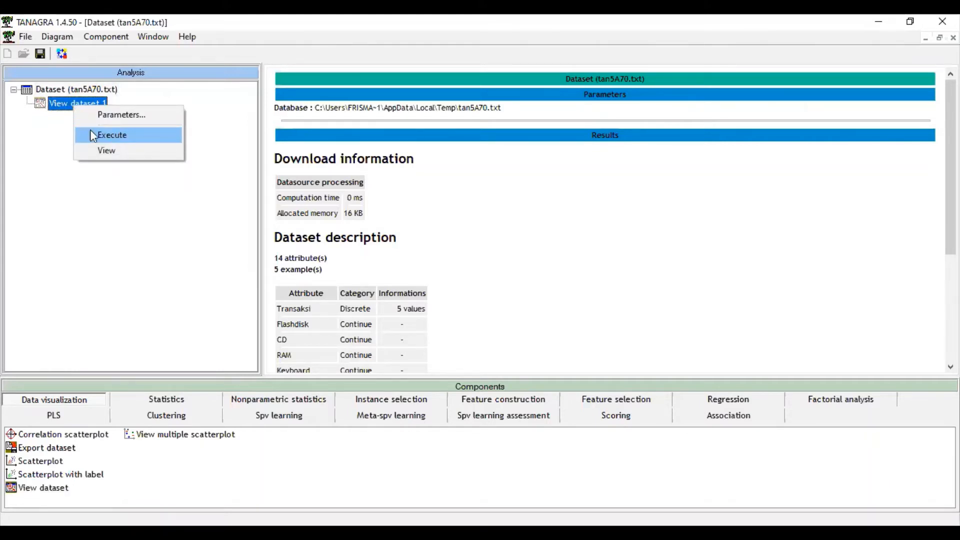
{"action": "left_click", "coordinate": [93, 135]}
{"action": "left_click", "coordinate": [106, 153]}
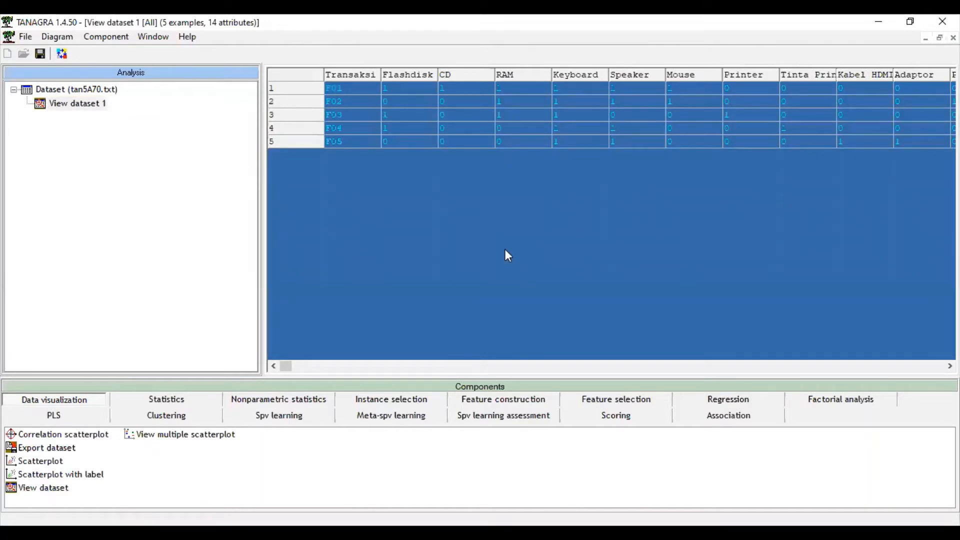
Step: Add a Define status component under View dataset 1 with all continuous attributes, Flashdisk through Barcode Scanner, as Input
{"action": "left_click", "coordinate": [62, 53]}
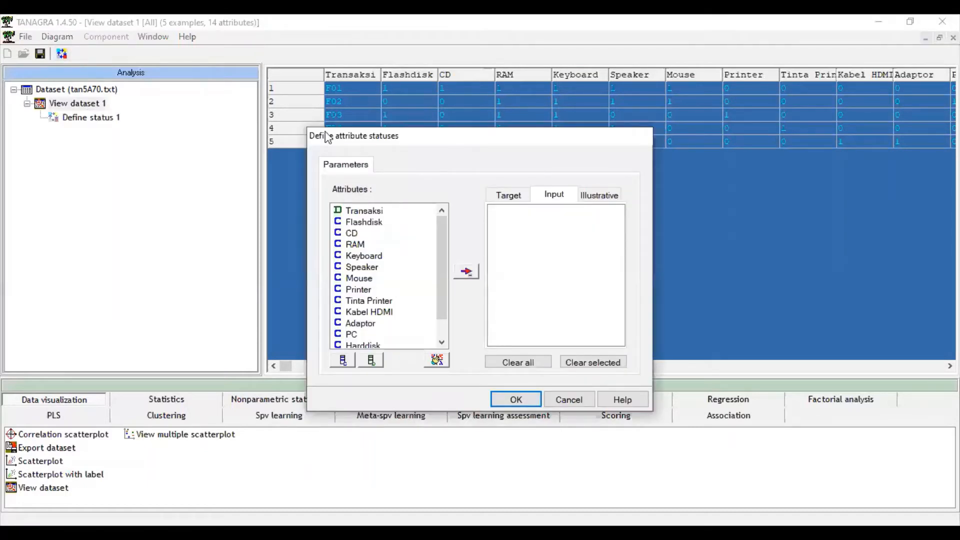
{"action": "left_click", "coordinate": [343, 362]}
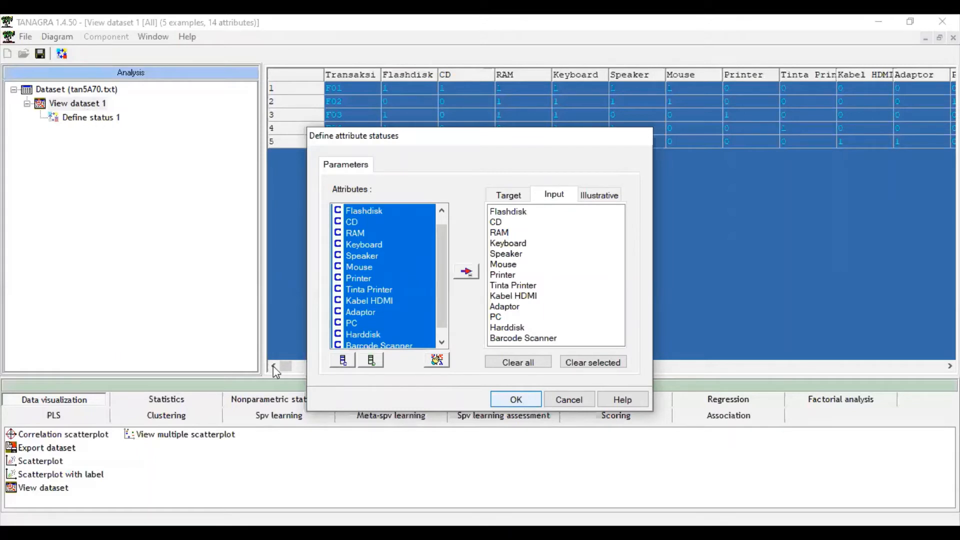
{"action": "key", "text": "Return"}
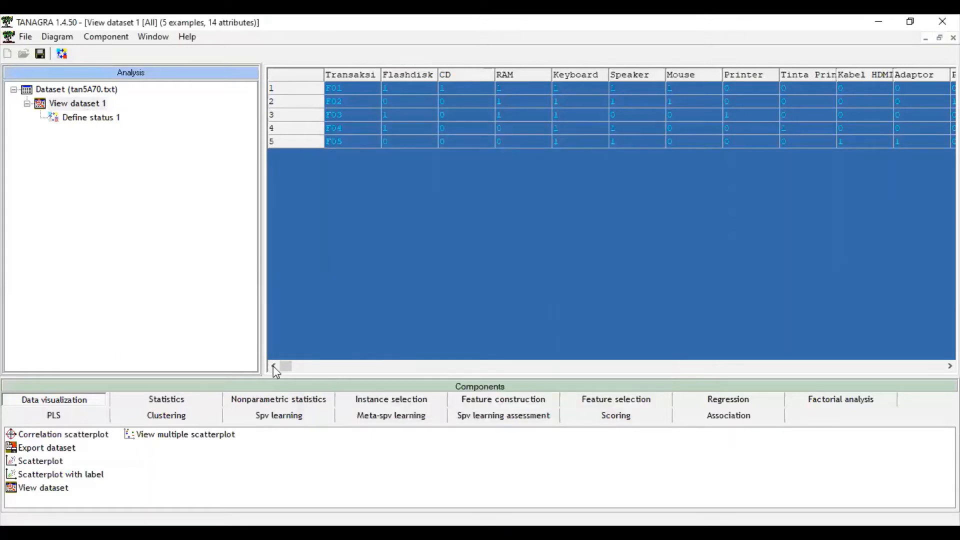
Step: Add the Frequent Itemsets association component under Define status 1 and set its minimum support to 0,6
{"action": "left_click", "coordinate": [745, 418]}
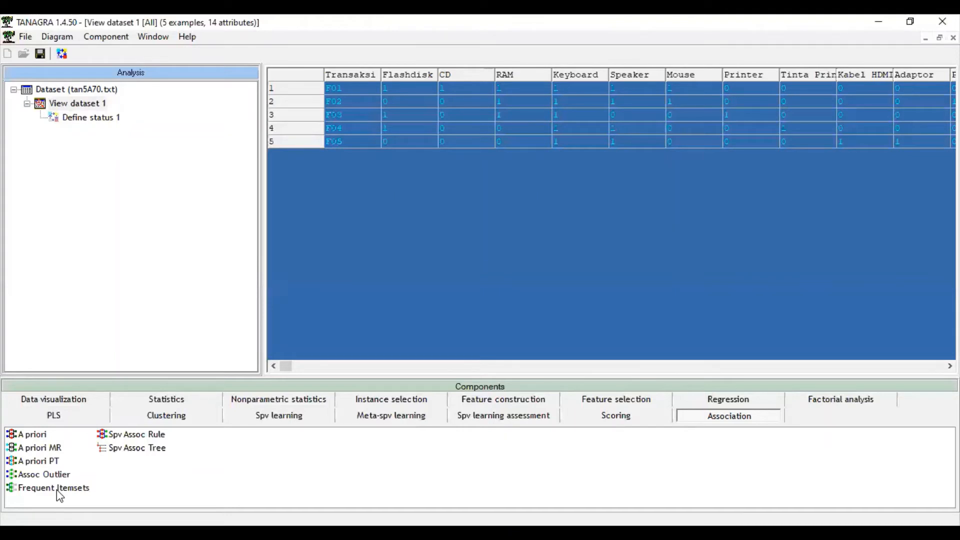
{"action": "left_click_drag", "start_coordinate": [56, 490], "coordinate": [110, 115]}
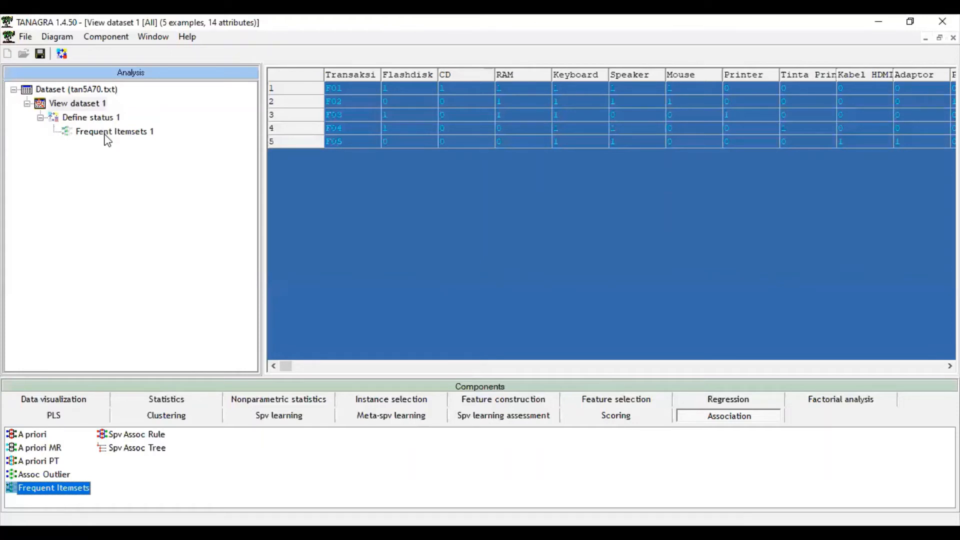
{"action": "right_click", "coordinate": [107, 137]}
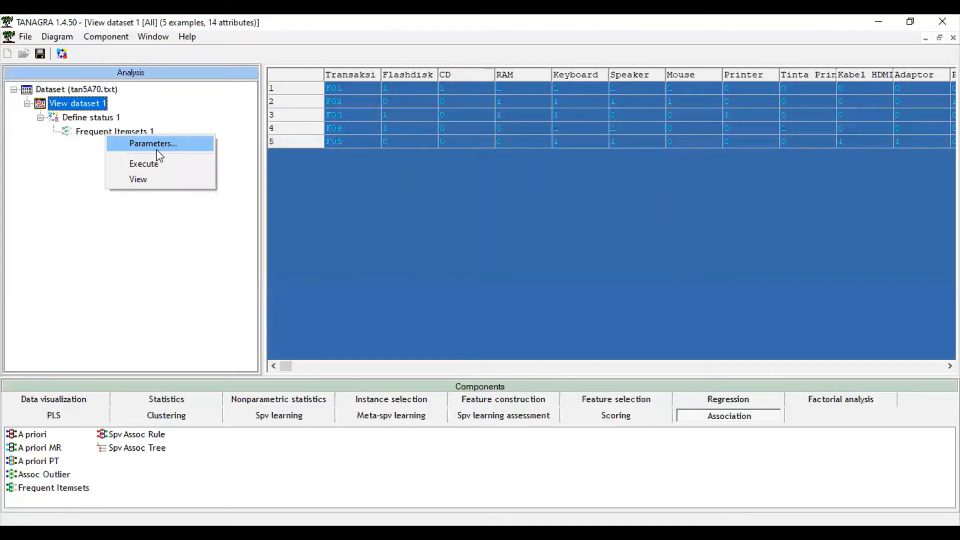
{"action": "left_click", "coordinate": [176, 145]}
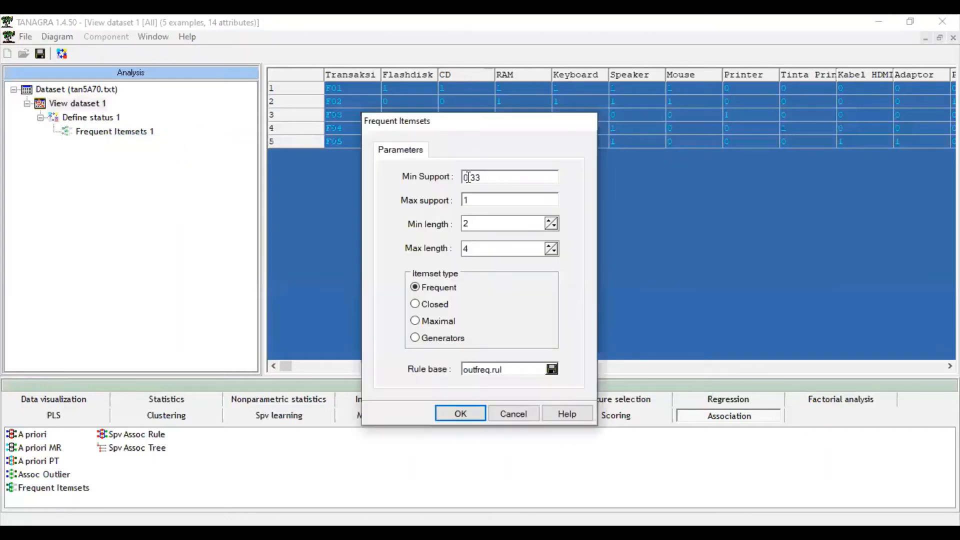
{"action": "left_click_drag", "start_coordinate": [489, 176], "coordinate": [471, 177]}
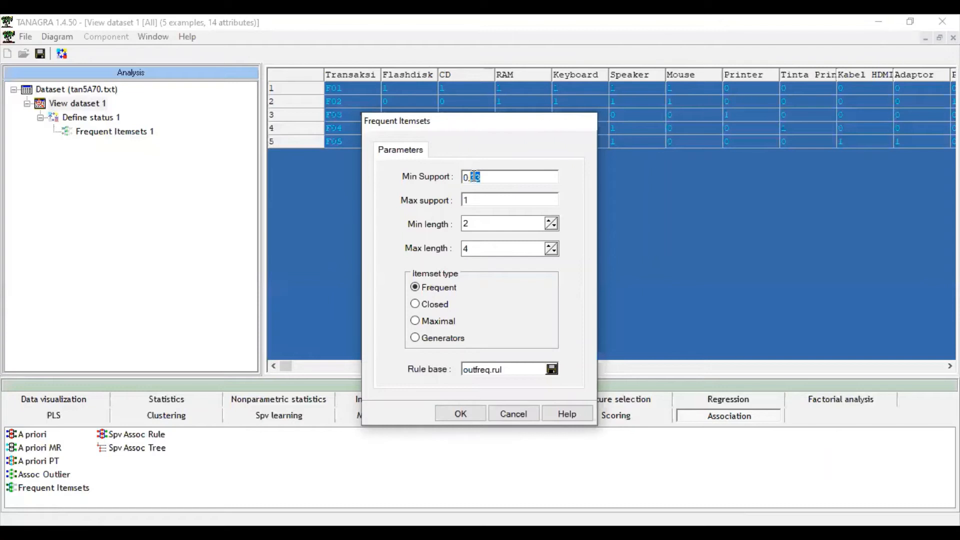
{"action": "type", "text": "40"}
{"action": "left_click_drag", "start_coordinate": [481, 176], "coordinate": [472, 176]}
{"action": "type", "text": "6"}
{"action": "left_click", "coordinate": [461, 415]}
Step: Execute Frequent Itemsets 1 and view the itemsets it finds
{"action": "right_click", "coordinate": [115, 134]}
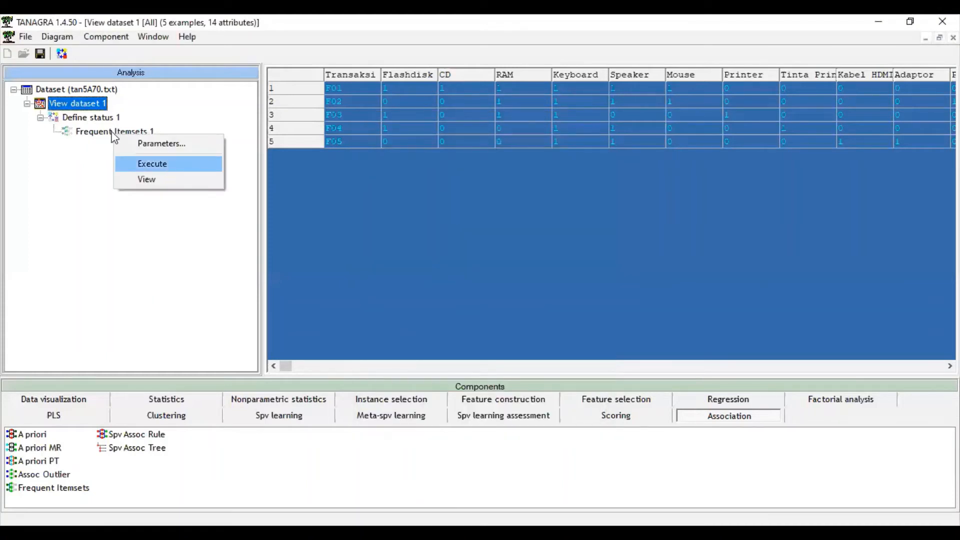
{"action": "left_click", "coordinate": [145, 163]}
{"action": "right_click", "coordinate": [113, 133]}
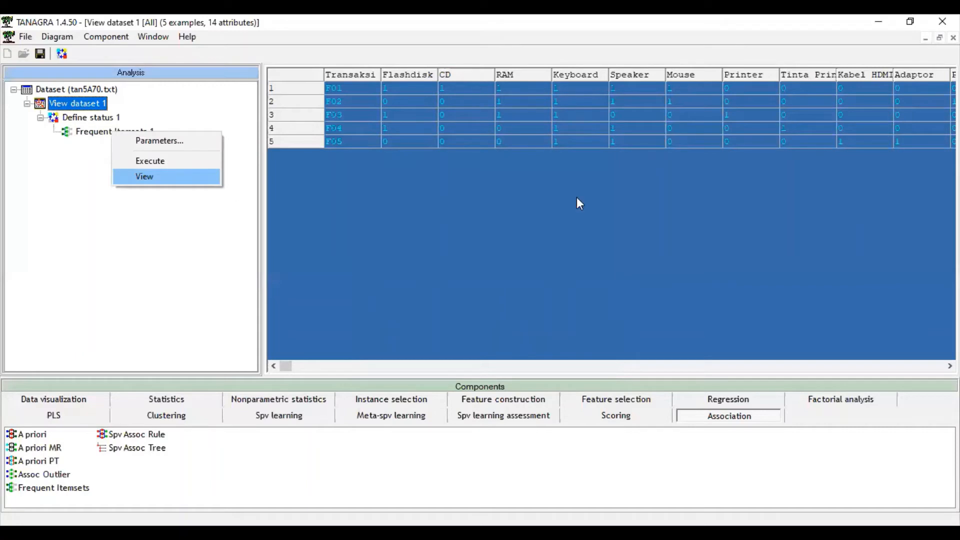
{"action": "key", "text": "Return"}
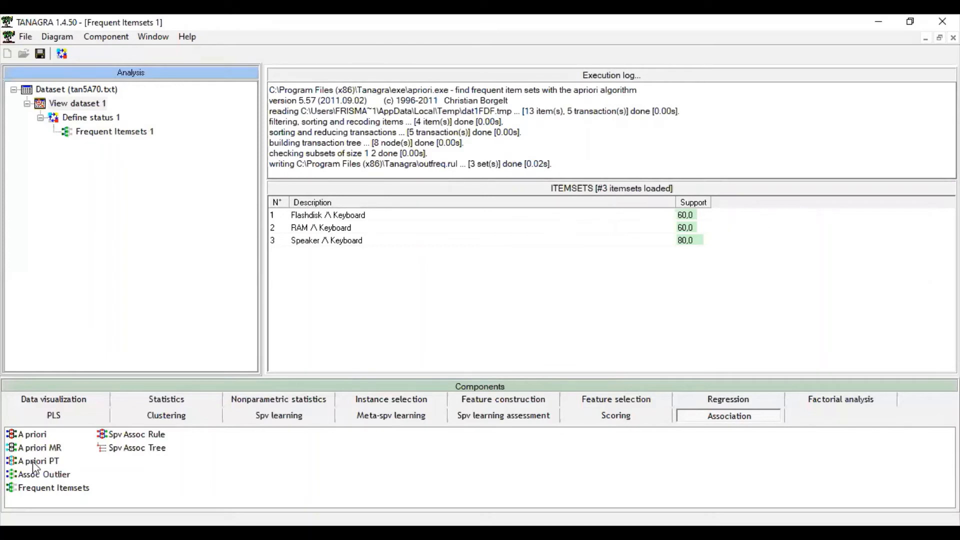
Step: Add an A priori component under Frequent Itemsets 1 with support 0,6 and confidence 0,7
{"action": "mouse_move", "coordinate": [35, 439]}
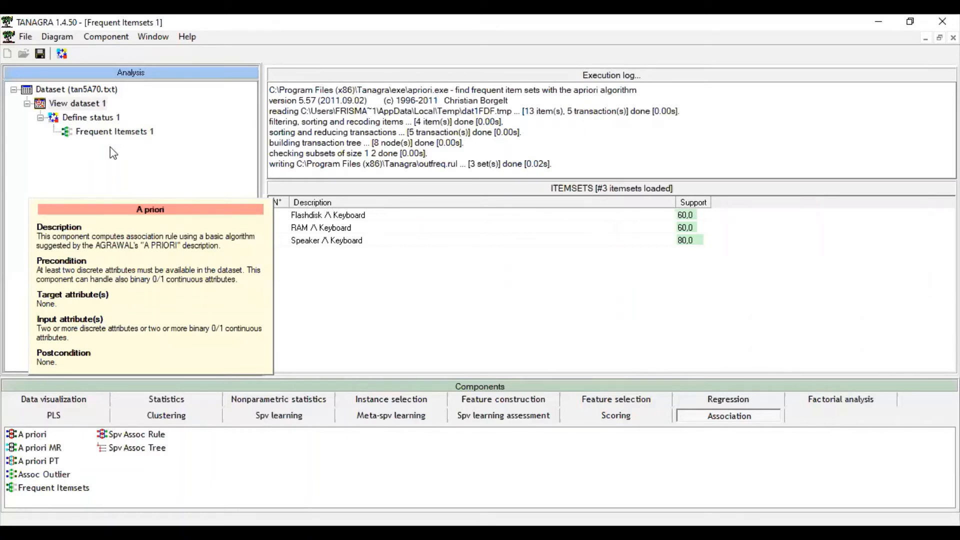
{"action": "left_click_drag", "start_coordinate": [35, 434], "coordinate": [113, 154]}
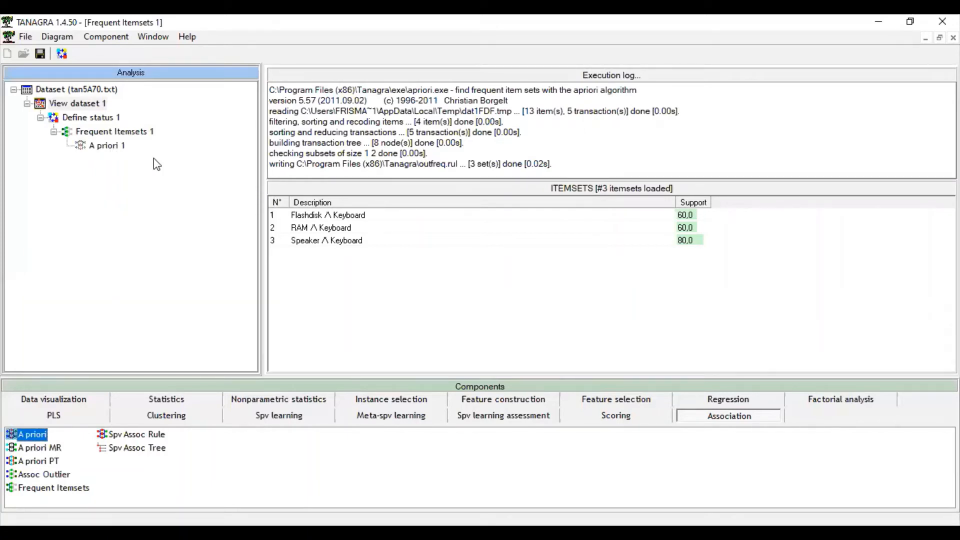
{"action": "right_click", "coordinate": [110, 146]}
{"action": "left_click", "coordinate": [185, 156]}
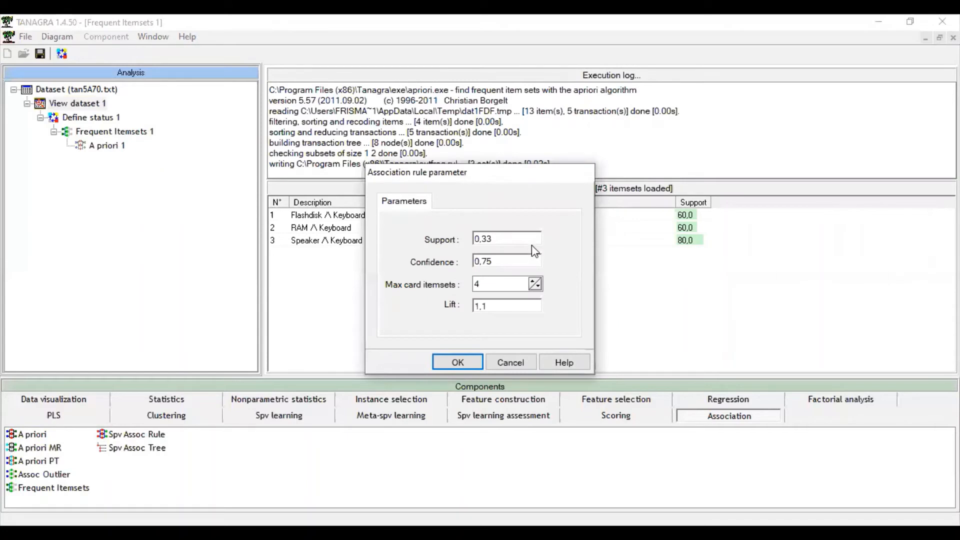
{"action": "left_click_drag", "start_coordinate": [510, 240], "coordinate": [485, 238]}
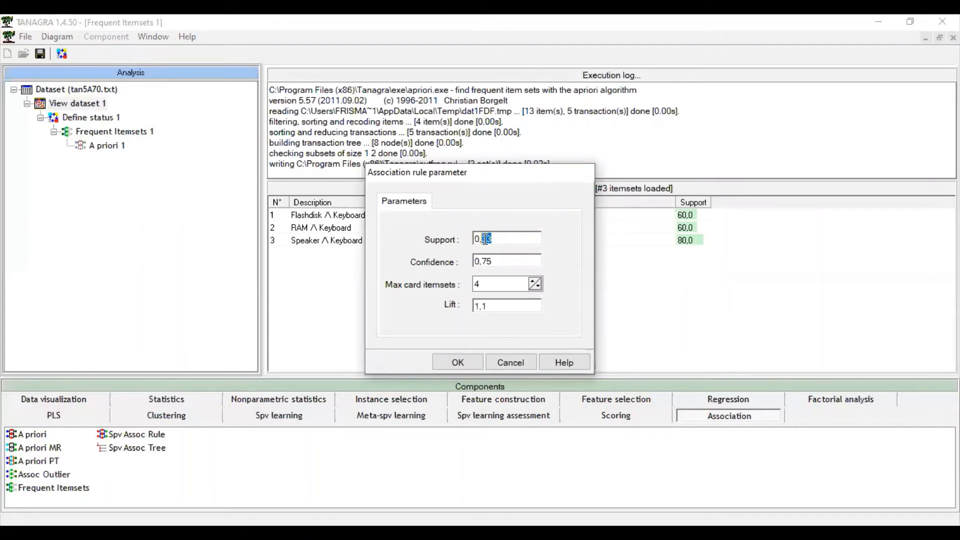
{"action": "type", "text": "6"}
{"action": "left_click_drag", "start_coordinate": [493, 261], "coordinate": [484, 260]}
{"action": "type", "text": "7"}
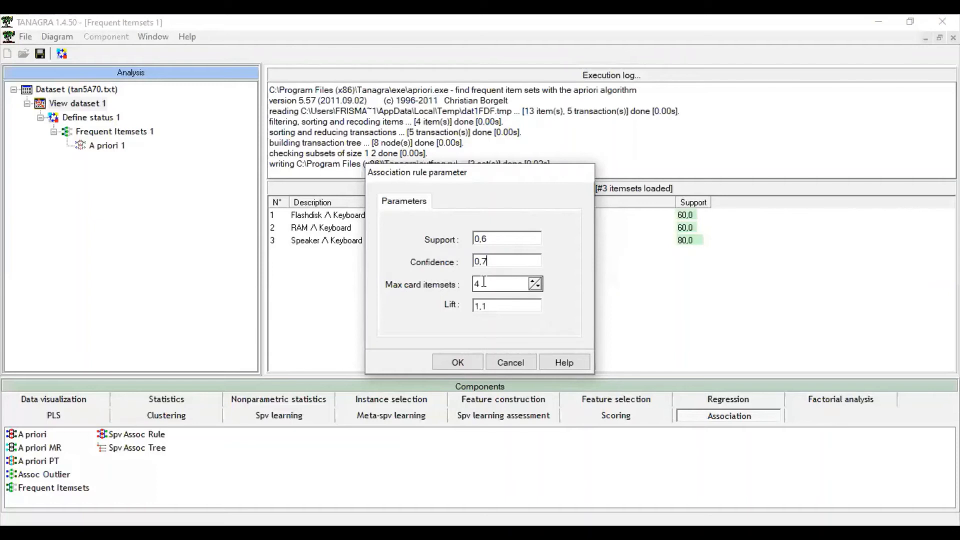
{"action": "left_click", "coordinate": [458, 362]}
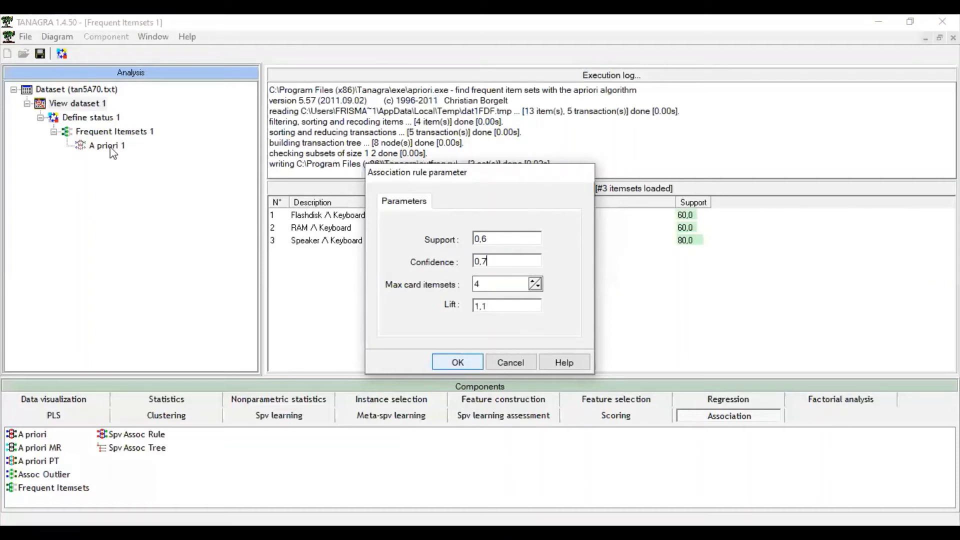
Step: Execute A priori 1 and view its association rule results
{"action": "right_click", "coordinate": [111, 147]}
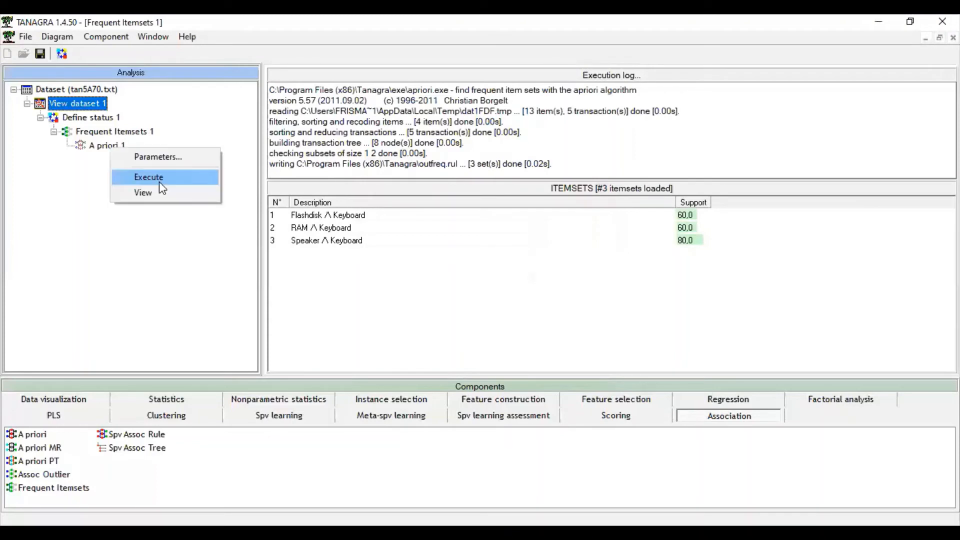
{"action": "left_click", "coordinate": [159, 177]}
{"action": "right_click", "coordinate": [115, 152]}
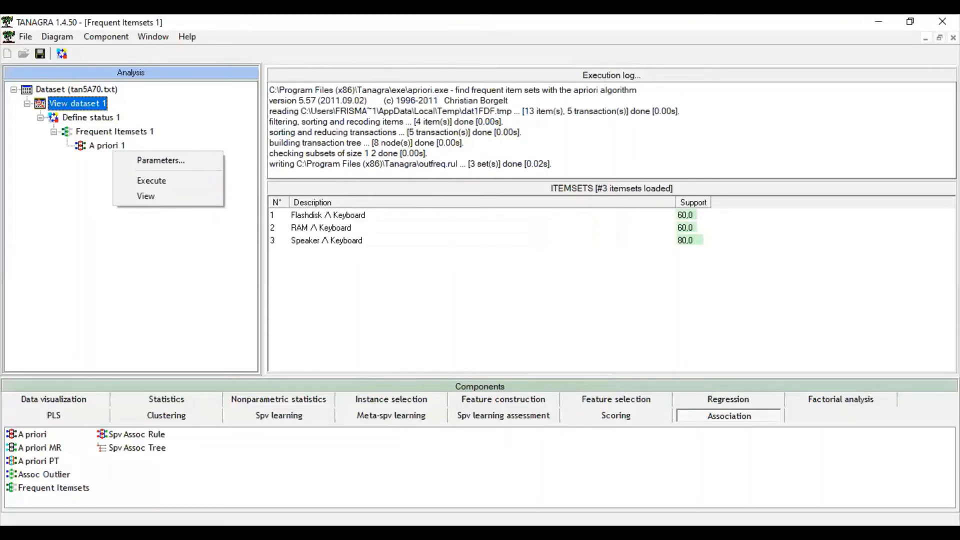
{"action": "left_click", "coordinate": [145, 196]}
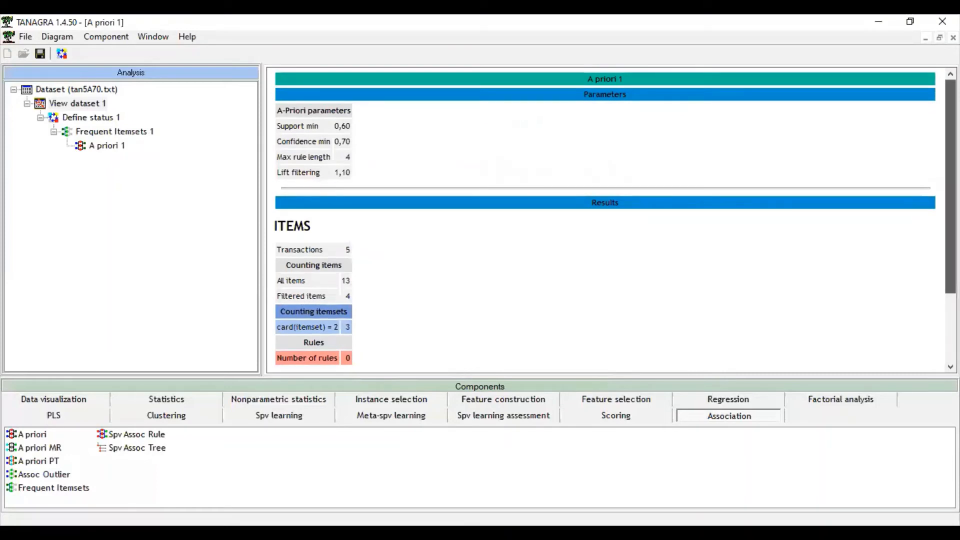
Step: Set the support of A priori 1 to 0,4 and run it again to view the new results
{"action": "right_click", "coordinate": [100, 148]}
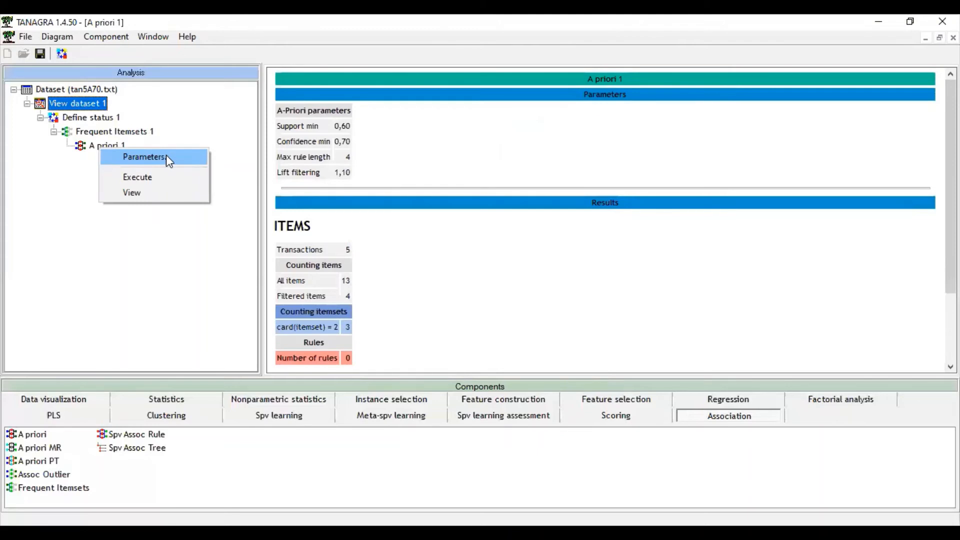
{"action": "left_click", "coordinate": [168, 158]}
{"action": "left_click", "coordinate": [493, 239]}
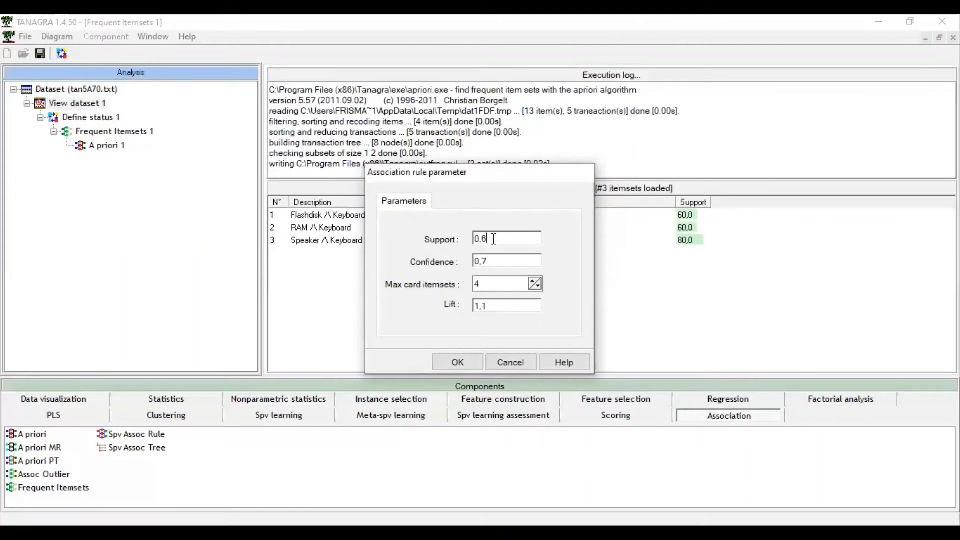
{"action": "key", "text": "BackSpace"}
{"action": "type", "text": "4"}
{"action": "left_click", "coordinate": [462, 366]}
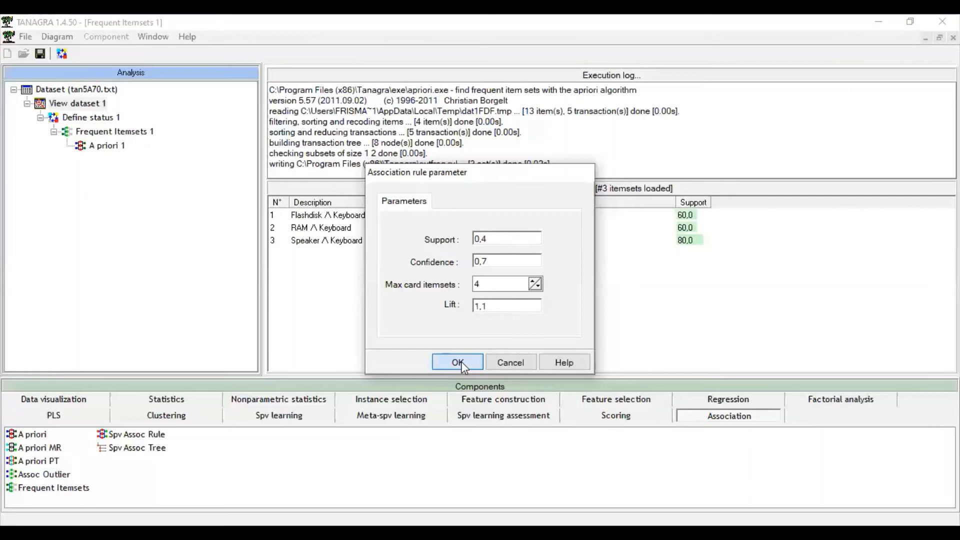
{"action": "right_click", "coordinate": [104, 149]}
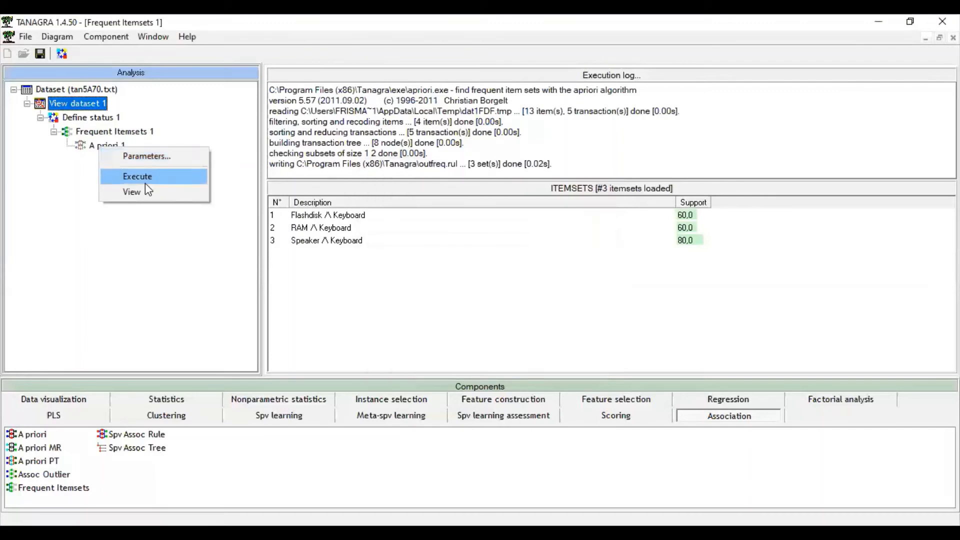
{"action": "left_click", "coordinate": [145, 183]}
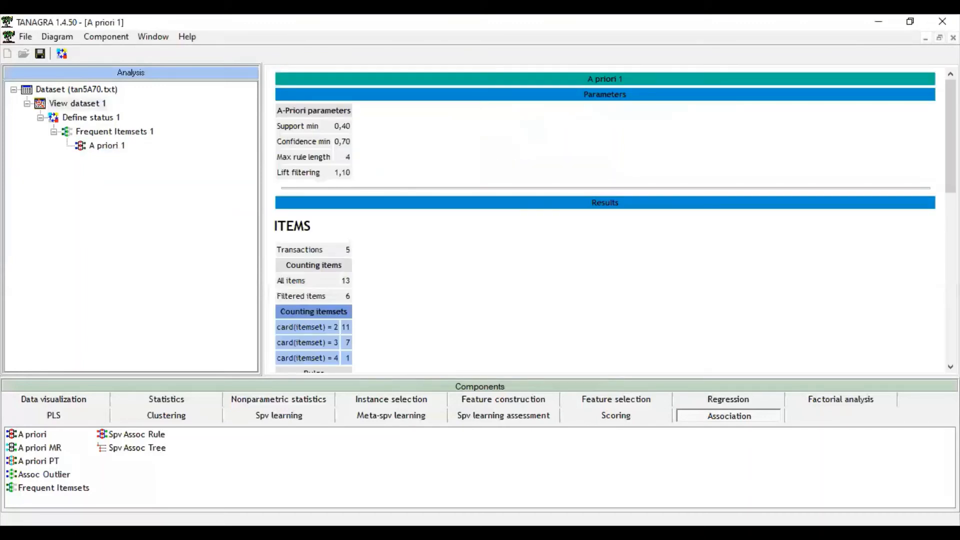
Step: Examine the A priori report, comparing its parameters and itemset counts with the rules' lift, support and confidence
{"action": "scroll", "coordinate": [611, 220], "scroll_direction": "down", "scroll_amount": 10}
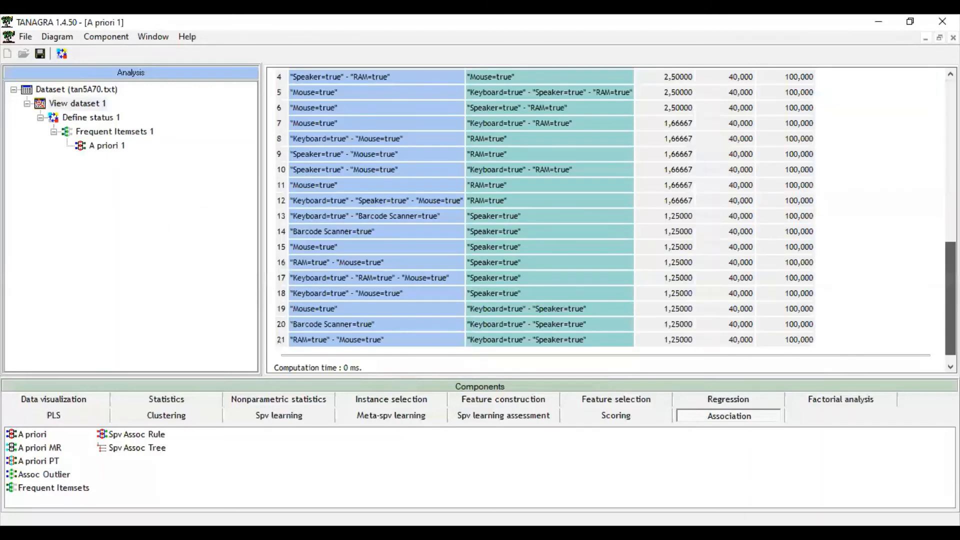
{"action": "scroll", "coordinate": [610, 220], "scroll_direction": "up", "scroll_amount": 5}
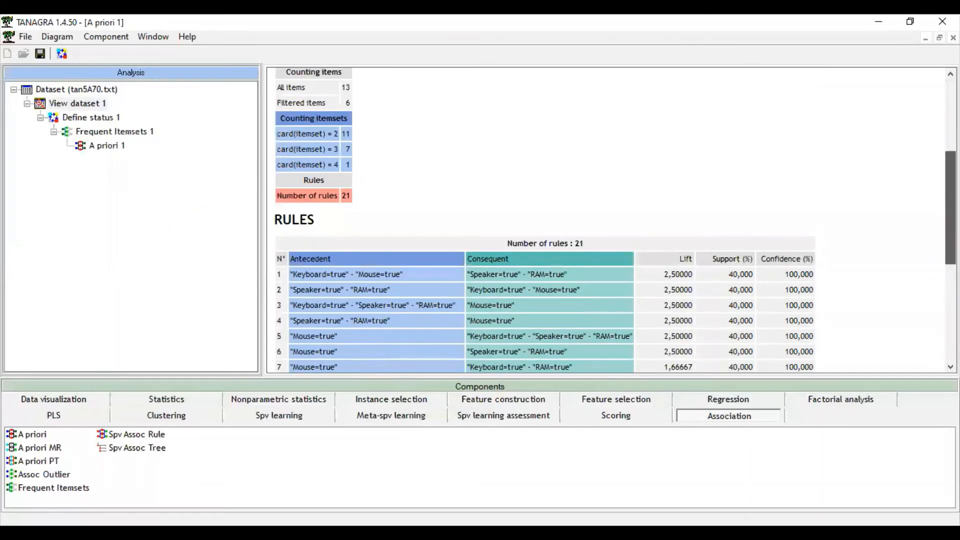
{"action": "scroll", "coordinate": [611, 220], "scroll_direction": "down", "scroll_amount": 3}
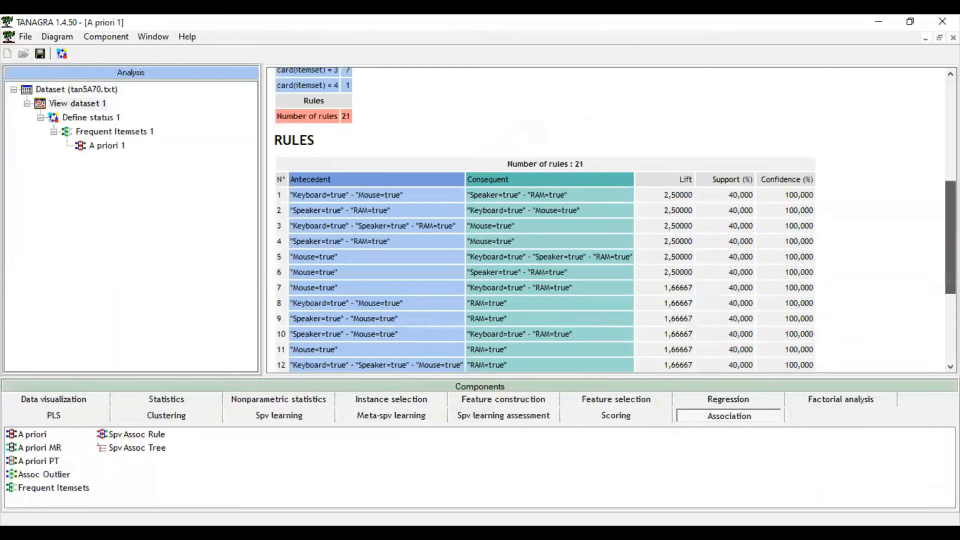
{"action": "scroll", "coordinate": [544, 220], "scroll_direction": "up", "scroll_amount": 5}
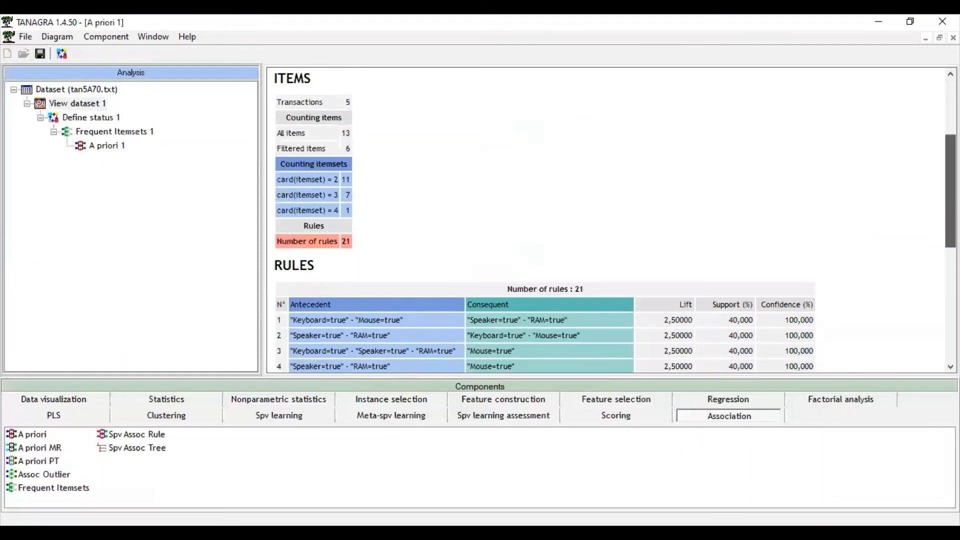
{"action": "scroll", "coordinate": [605, 220], "scroll_direction": "up", "scroll_amount": 5}
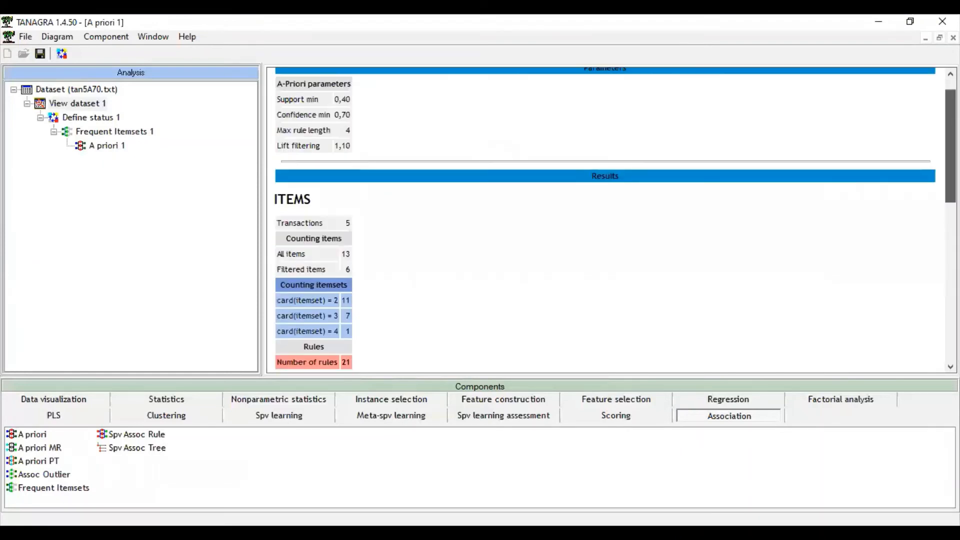
{"action": "scroll", "coordinate": [444, 200], "scroll_direction": "up", "scroll_amount": 1}
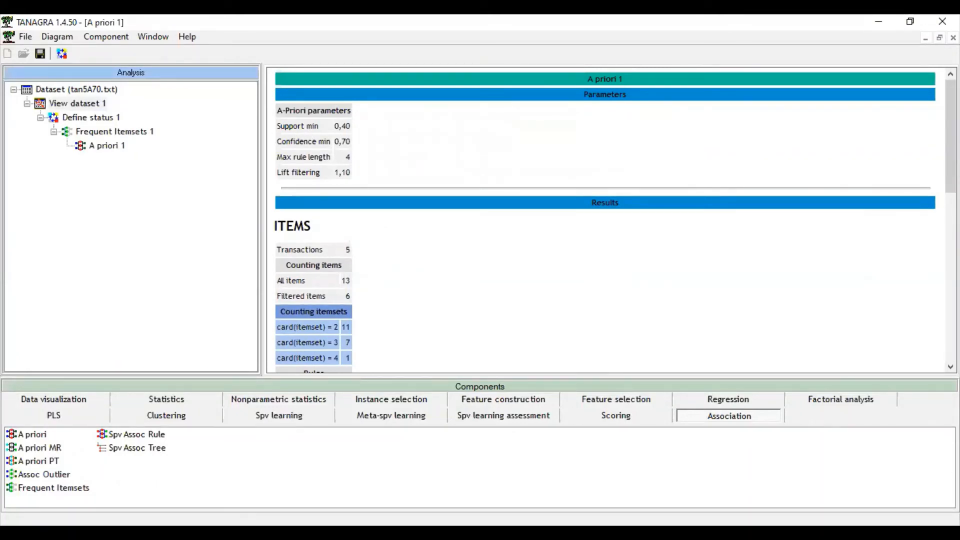
{"action": "scroll", "coordinate": [814, 184], "scroll_direction": "down", "scroll_amount": 12}
{"action": "scroll", "coordinate": [712, 82], "scroll_direction": "down", "scroll_amount": 1}
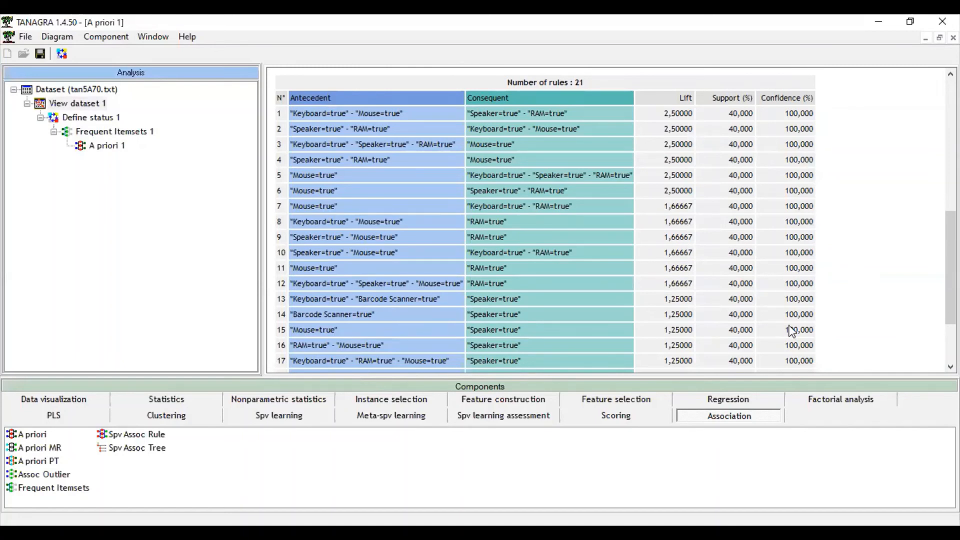
Step: Review the full list of A priori rules, comparing each antecedent with its consequent from the first rule to the last
{"action": "scroll", "coordinate": [307, 148], "scroll_direction": "up", "scroll_amount": 1}
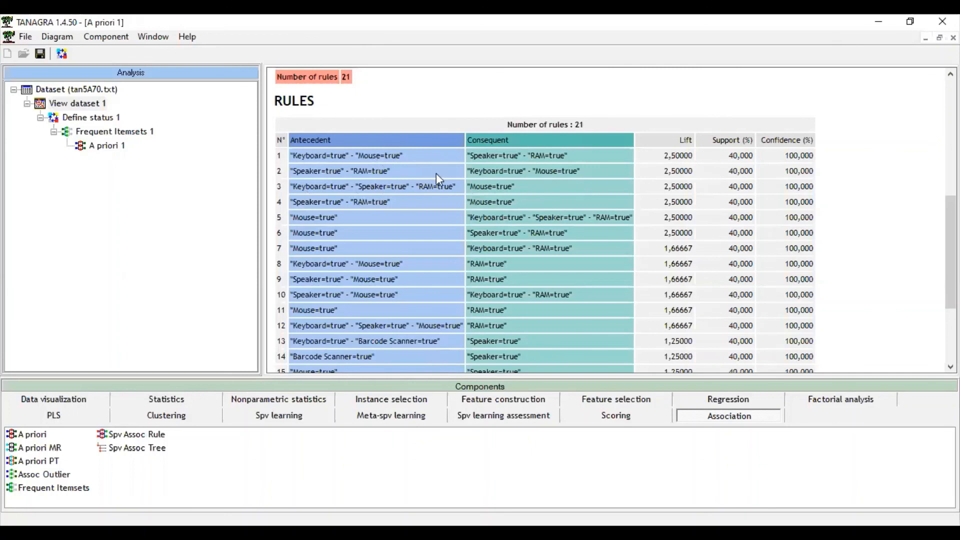
{"action": "scroll", "coordinate": [437, 178], "scroll_direction": "down", "scroll_amount": 3}
{"action": "scroll", "coordinate": [436, 178], "scroll_direction": "down", "scroll_amount": 3}
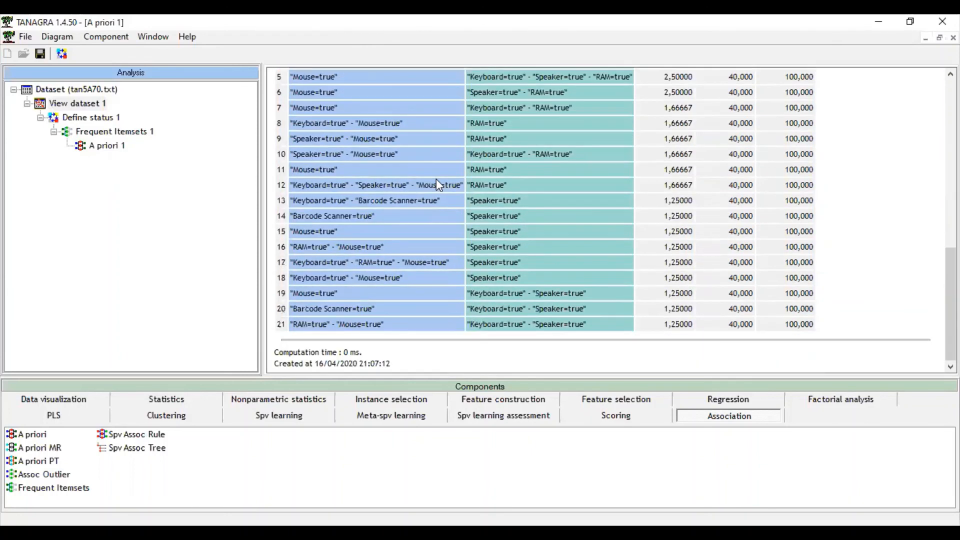
{"action": "scroll", "coordinate": [436, 179], "scroll_direction": "up", "scroll_amount": 4}
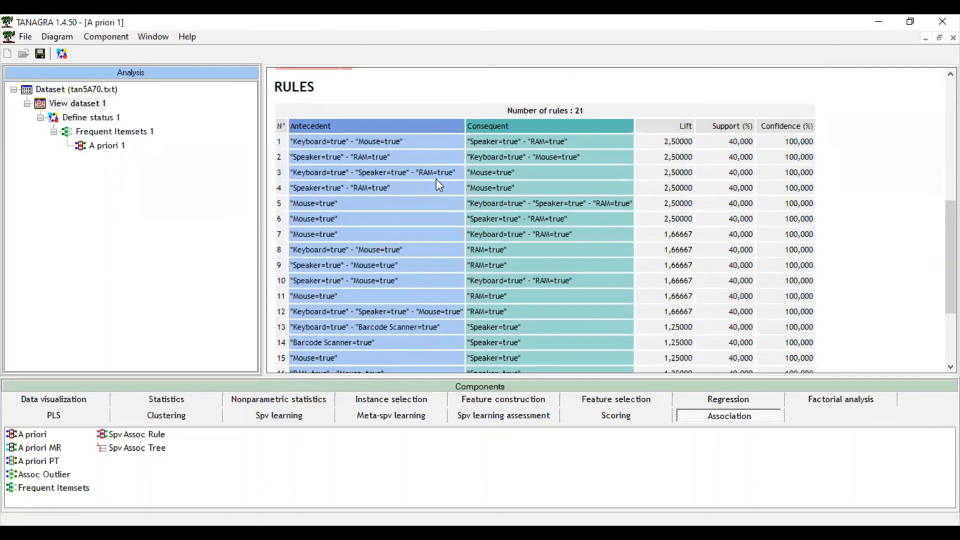
{"action": "scroll", "coordinate": [439, 185], "scroll_direction": "down", "scroll_amount": 3}
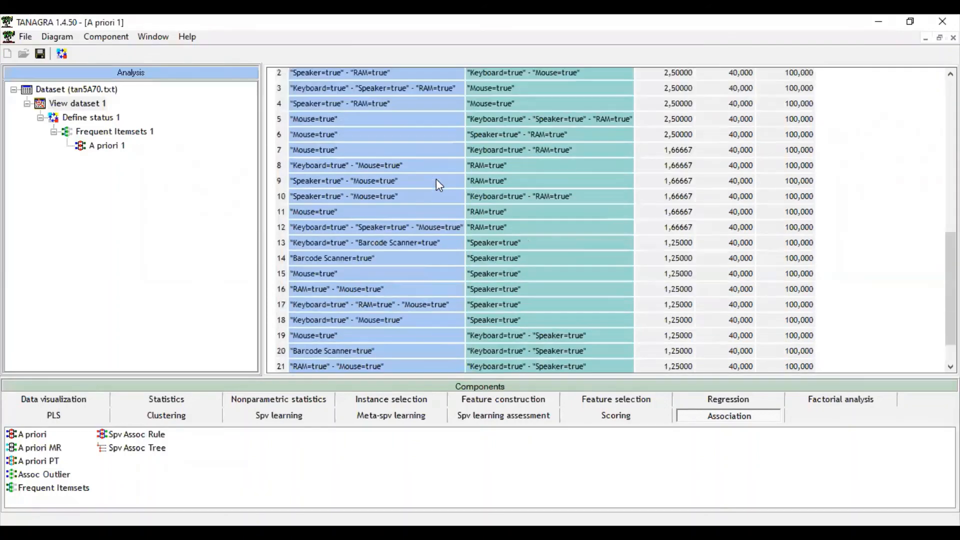
{"action": "scroll", "coordinate": [438, 185], "scroll_direction": "down", "scroll_amount": 2}
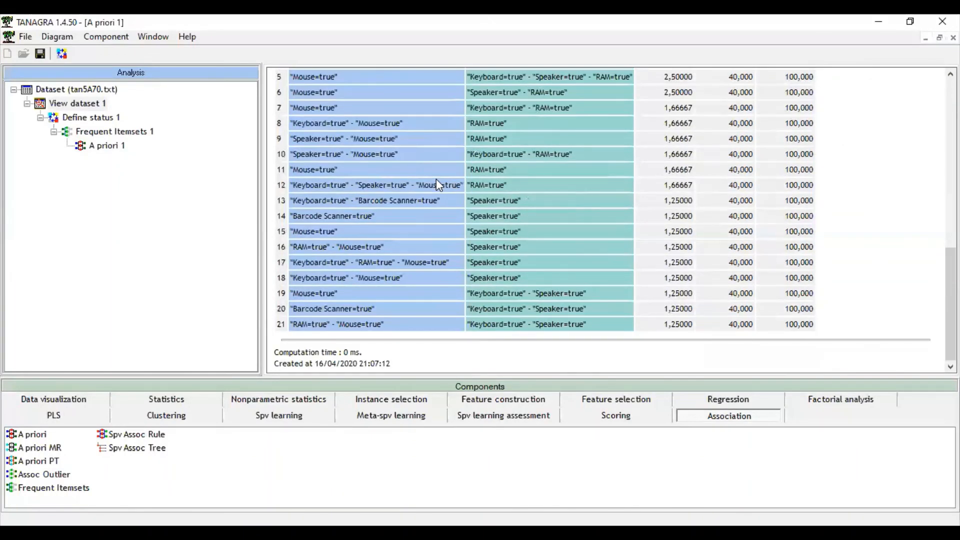
{"action": "scroll", "coordinate": [535, 83], "scroll_direction": "up", "scroll_amount": 5}
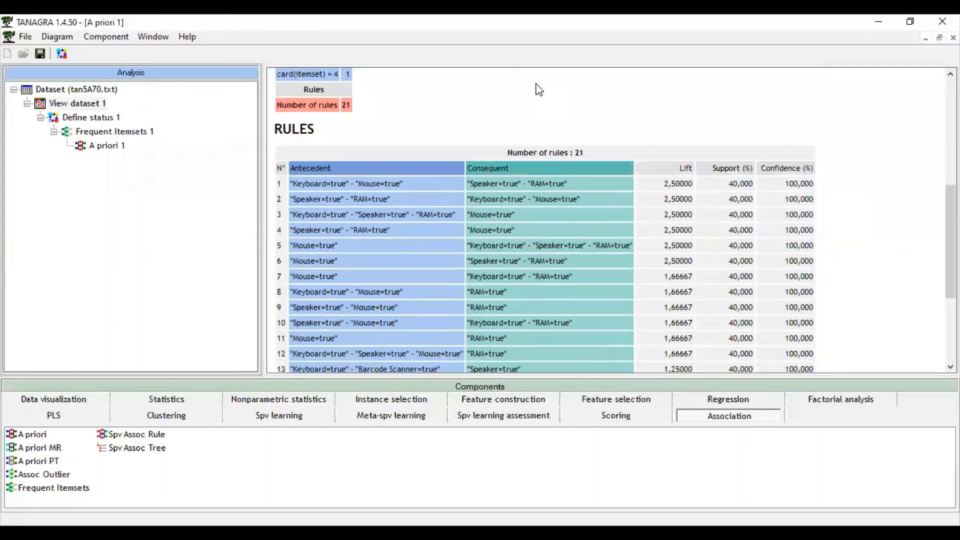